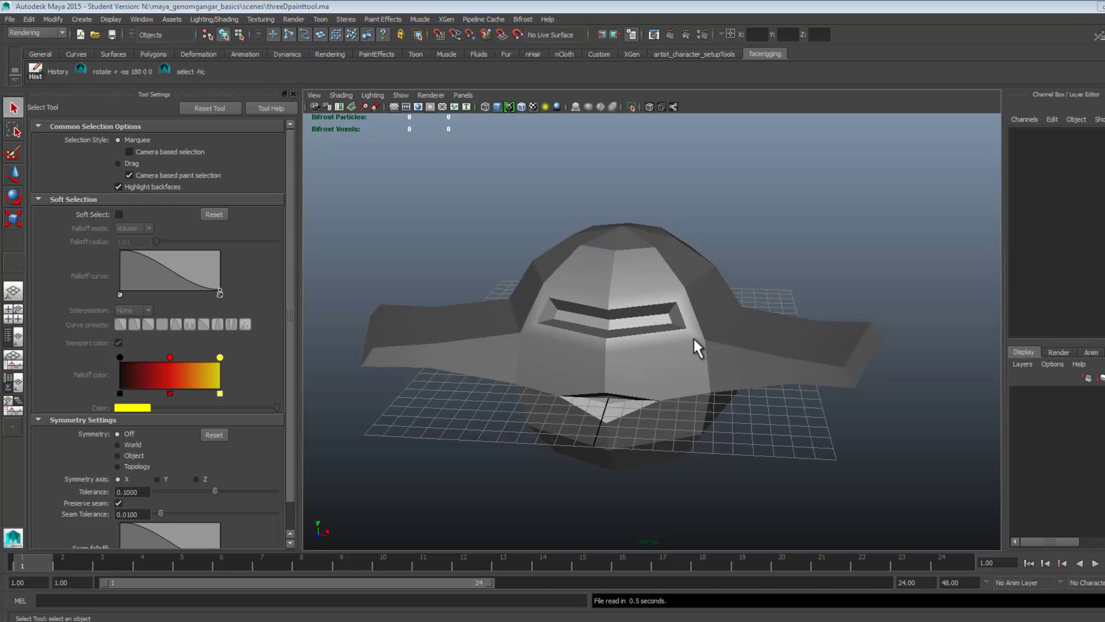
# Select the UFO mesh pSphere1 and orbit the view around it.
pyautogui.click(709, 335)
pyautogui.moveTo(719, 347)
pyautogui.keyDown('alt'); pyautogui.mouseDown()
pyautogui.moveTo(750, 383)
pyautogui.moveTo(731, 384)
pyautogui.moveTo(741, 401)
pyautogui.mouseUp(); pyautogui.keyUp('alt')
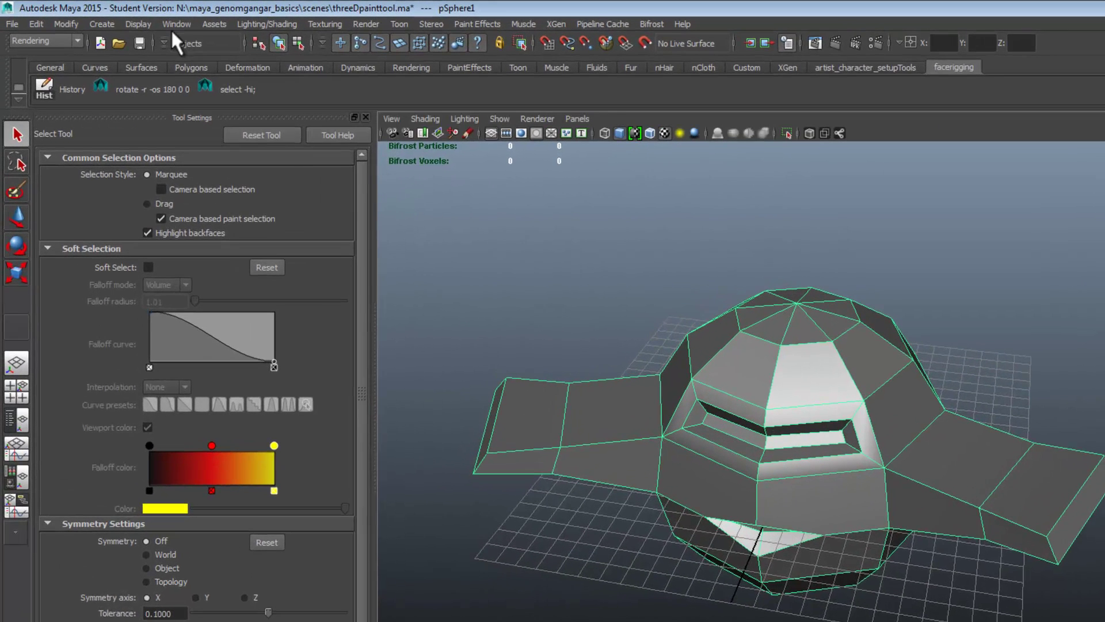
# Open the UV Texture Editor and select a single UV in UV component mode.
pyautogui.click(136, 19)
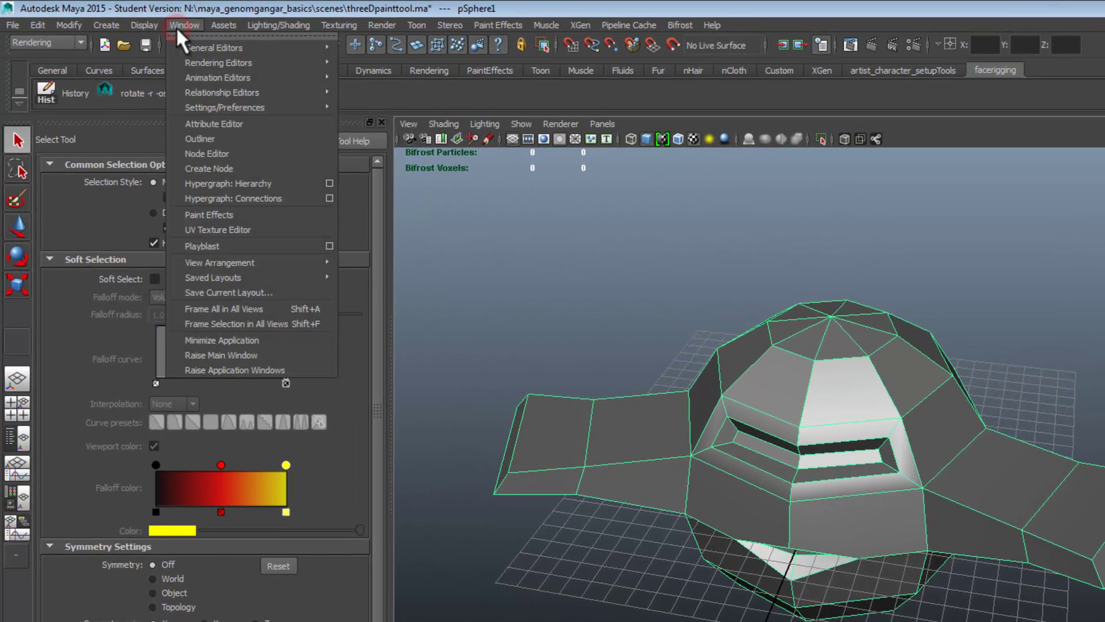
pyautogui.click(202, 227)
pyautogui.scroll(-2, 464, 392)
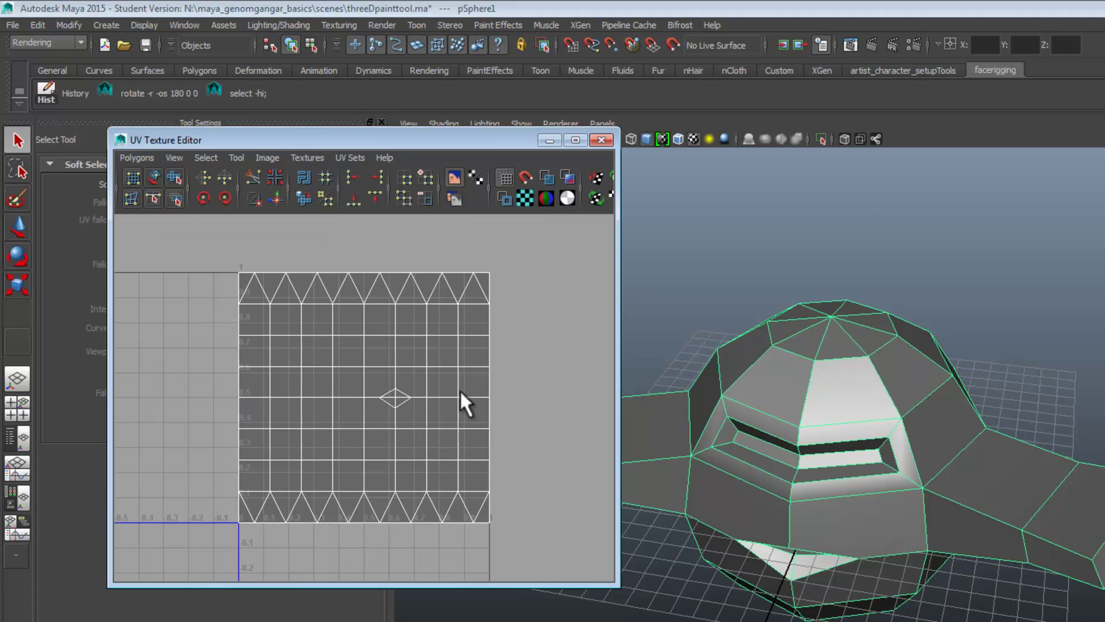
pyautogui.rightClick(347, 275)
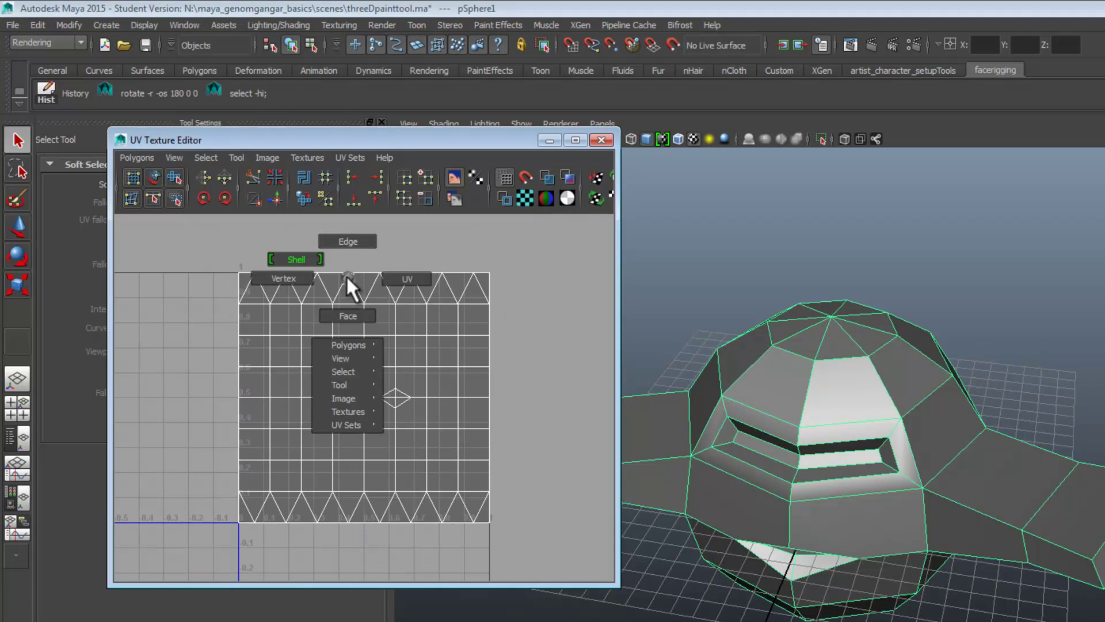
pyautogui.click(405, 277)
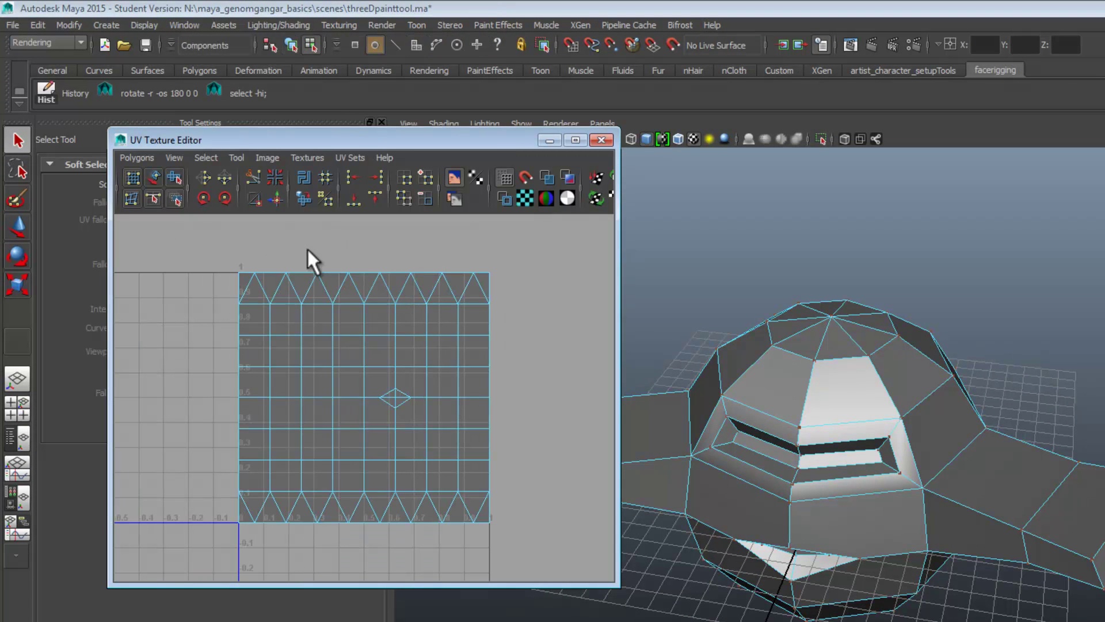
pyautogui.moveTo(410, 345); pyautogui.dragTo(425, 352)
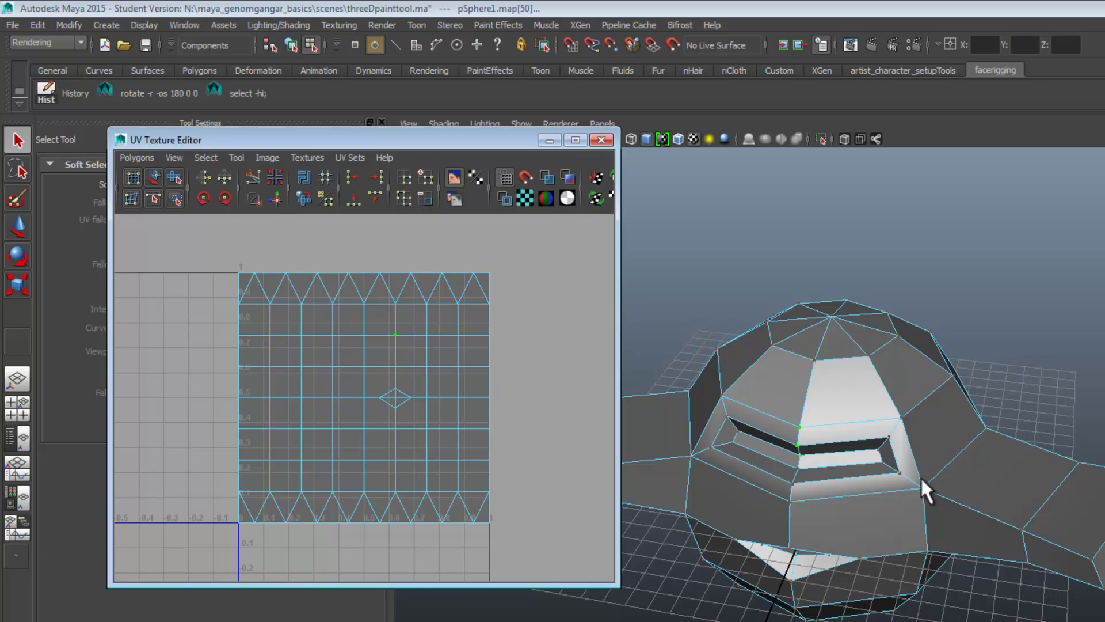
# Inspect the UV layout by selecting a UV near the window, the top row, then all UVs.
pyautogui.keyDown('alt'); pyautogui.moveTo(913, 457); pyautogui.dragTo(863, 469); pyautogui.keyUp('alt')
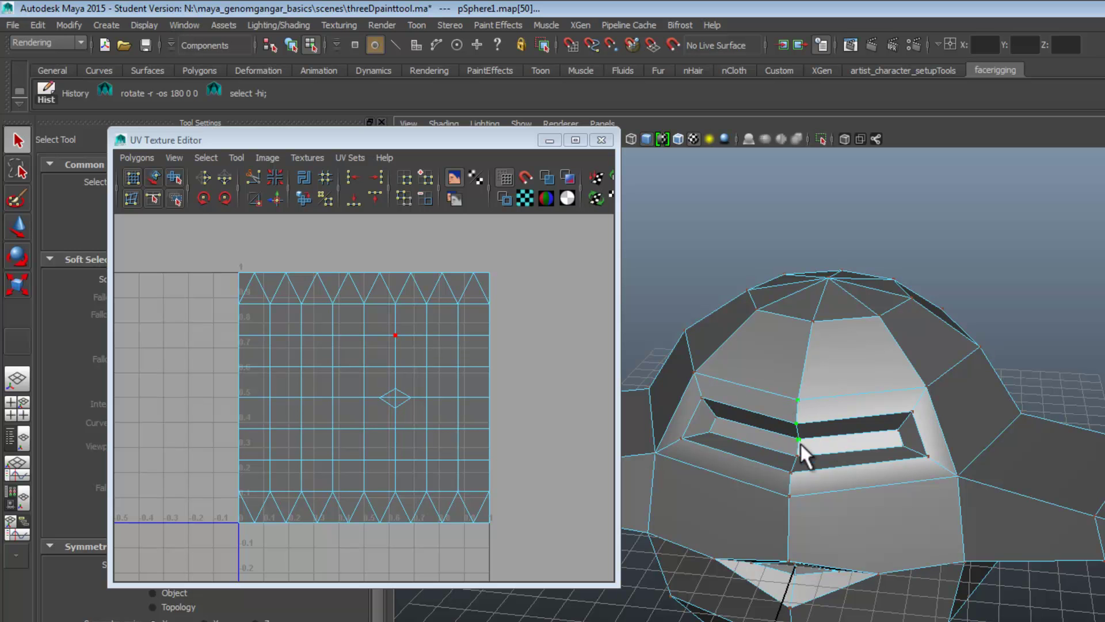
pyautogui.click(786, 429)
pyautogui.moveTo(395, 254); pyautogui.dragTo(456, 308)
pyautogui.moveTo(888, 313)
pyautogui.keyDown('alt'); pyautogui.mouseDown()
pyautogui.moveTo(947, 425)
pyautogui.moveTo(896, 444)
pyautogui.mouseUp(); pyautogui.keyUp('alt')
pyautogui.moveTo(933, 484)
pyautogui.keyDown('alt'); pyautogui.mouseDown()
pyautogui.moveTo(883, 500)
pyautogui.moveTo(962, 464)
pyautogui.moveTo(802, 444)
pyautogui.mouseUp(); pyautogui.keyUp('alt')
pyautogui.moveTo(200, 246)
pyautogui.mouseDown()
pyautogui.moveTo(475, 523)
pyautogui.moveTo(494, 527)
pyautogui.mouseUp()
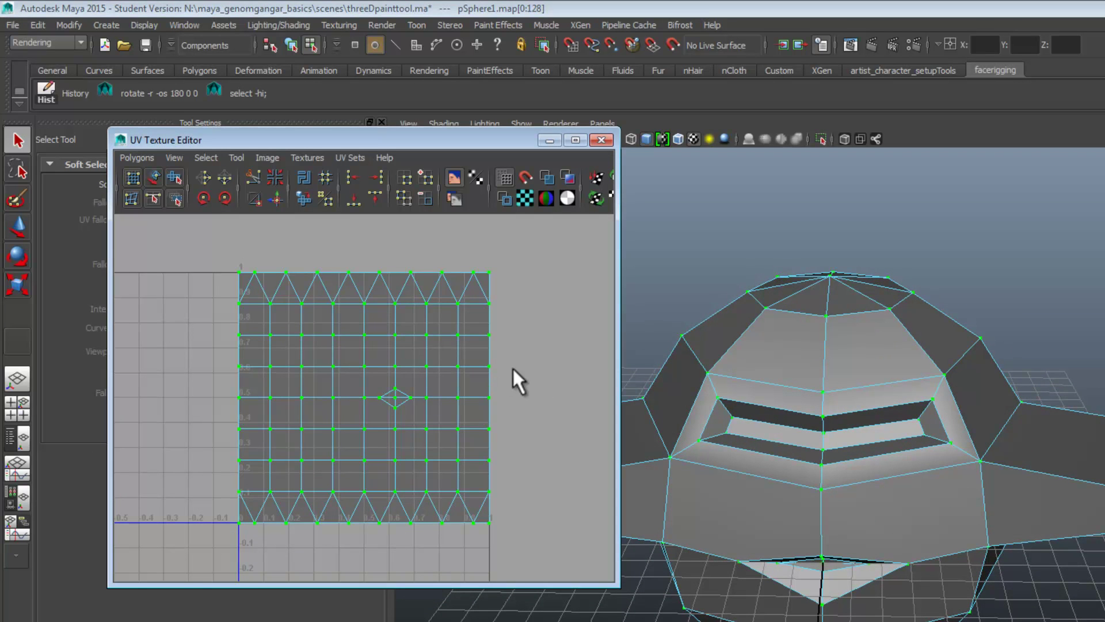
# Return to Object Mode and reselect the whole pSphere1 object.
pyautogui.rightClick(871, 400)
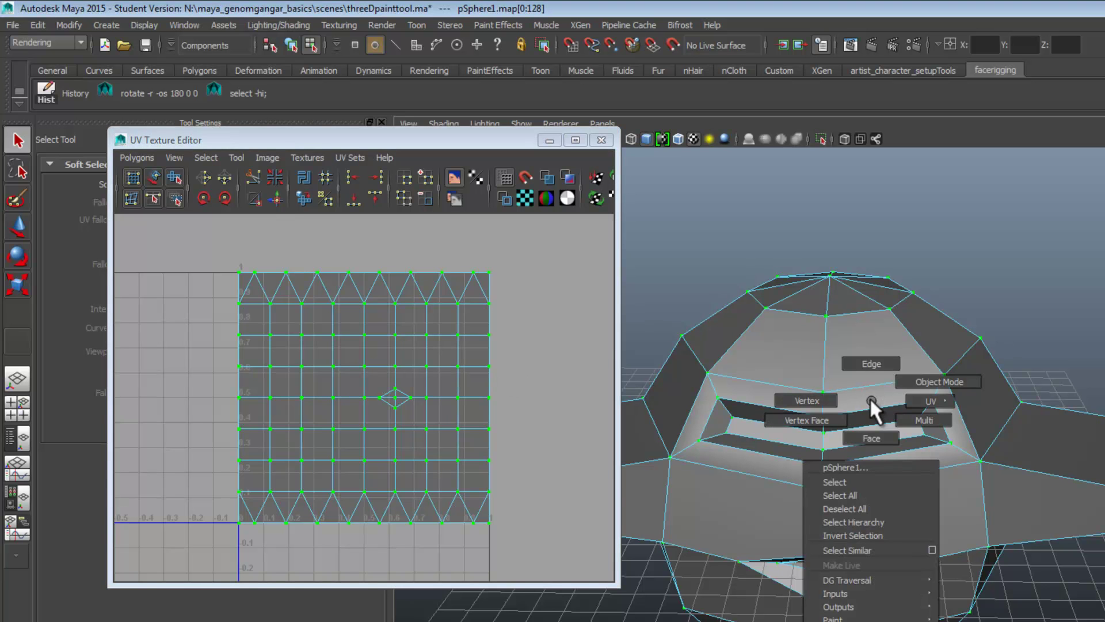
pyautogui.click(927, 375)
pyautogui.click(889, 376)
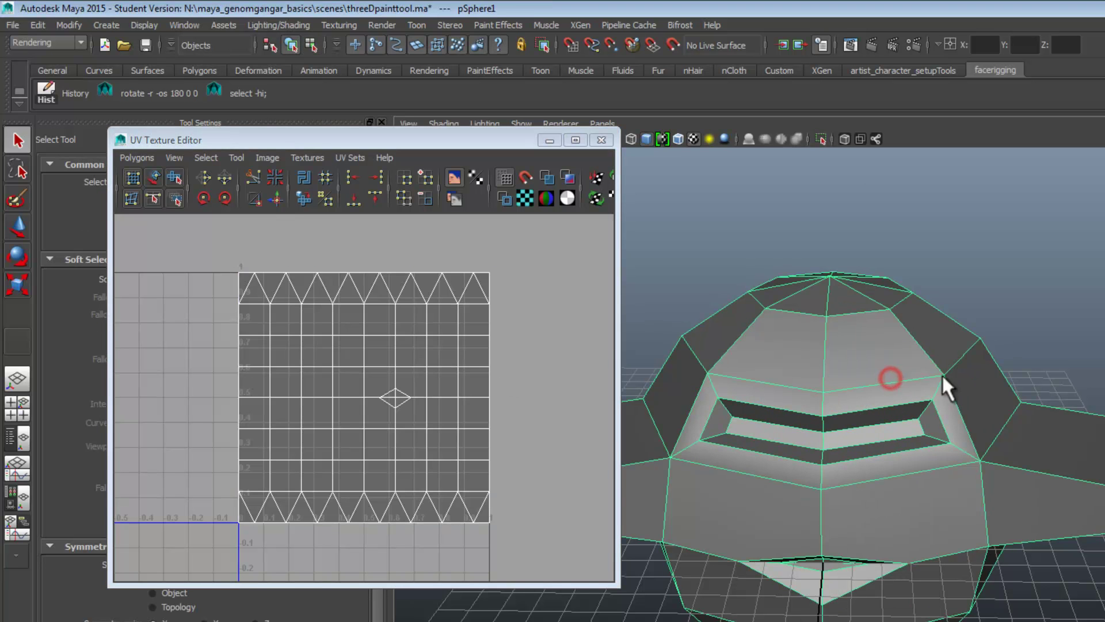
pyautogui.click(27, 42)
# Apply Create UVs > Automatic Mapping to the UFO from the Polygons menu set.
pyautogui.click(33, 66)
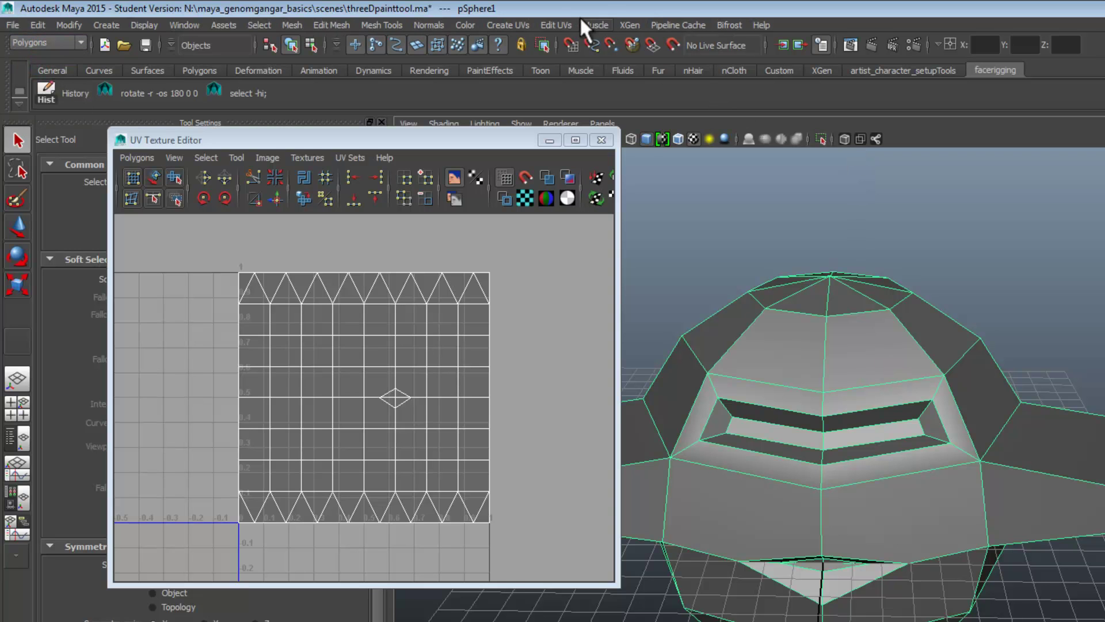
pyautogui.click(502, 25)
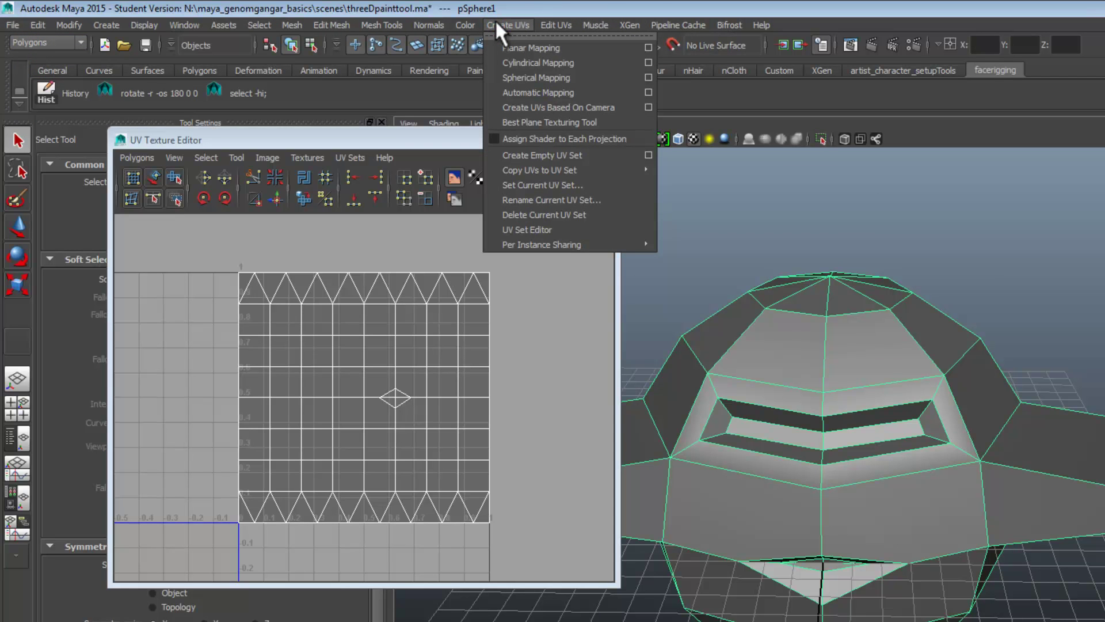
pyautogui.click(546, 90)
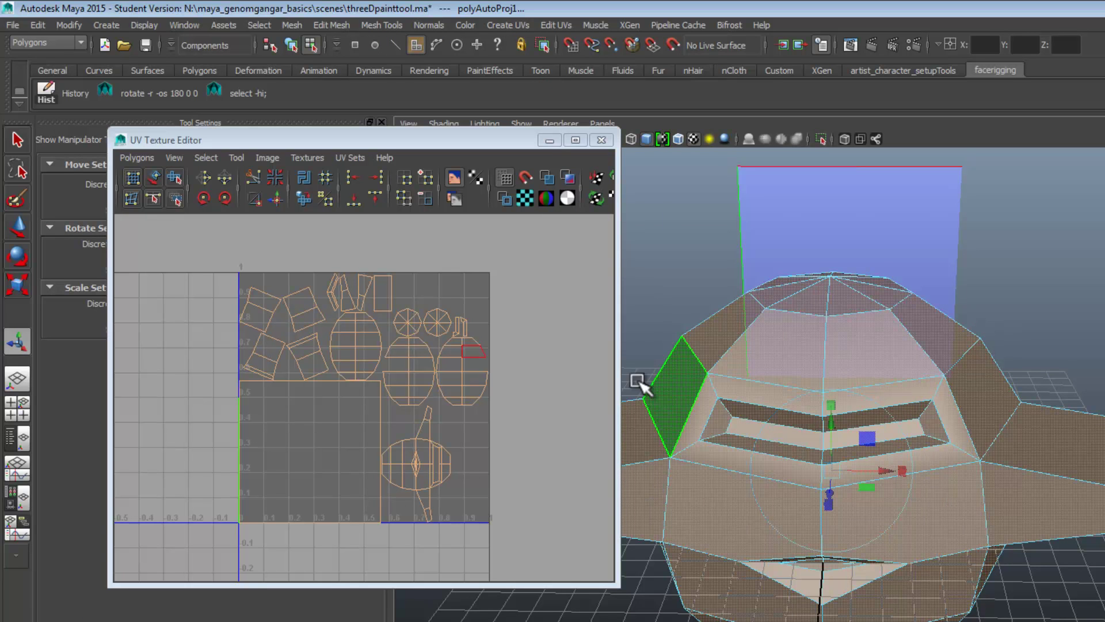
# Return to Object Mode, reselect the UFO, and close the UV Texture Editor.
pyautogui.moveTo(962, 405); pyautogui.dragTo(1030, 387, button='right')
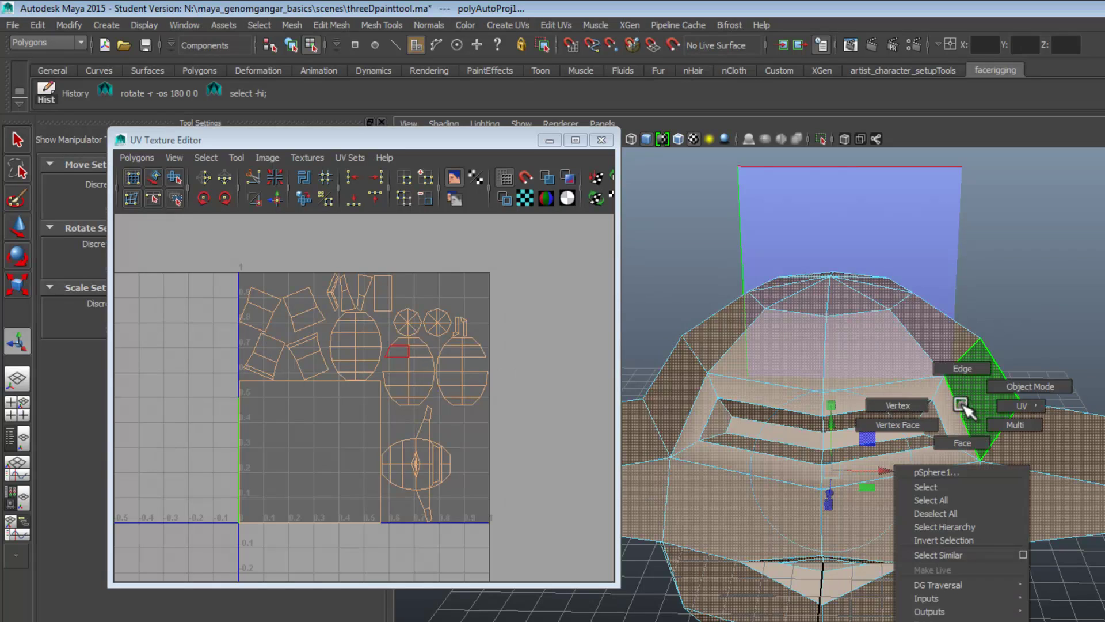
pyautogui.click(1031, 387)
pyautogui.click(979, 400)
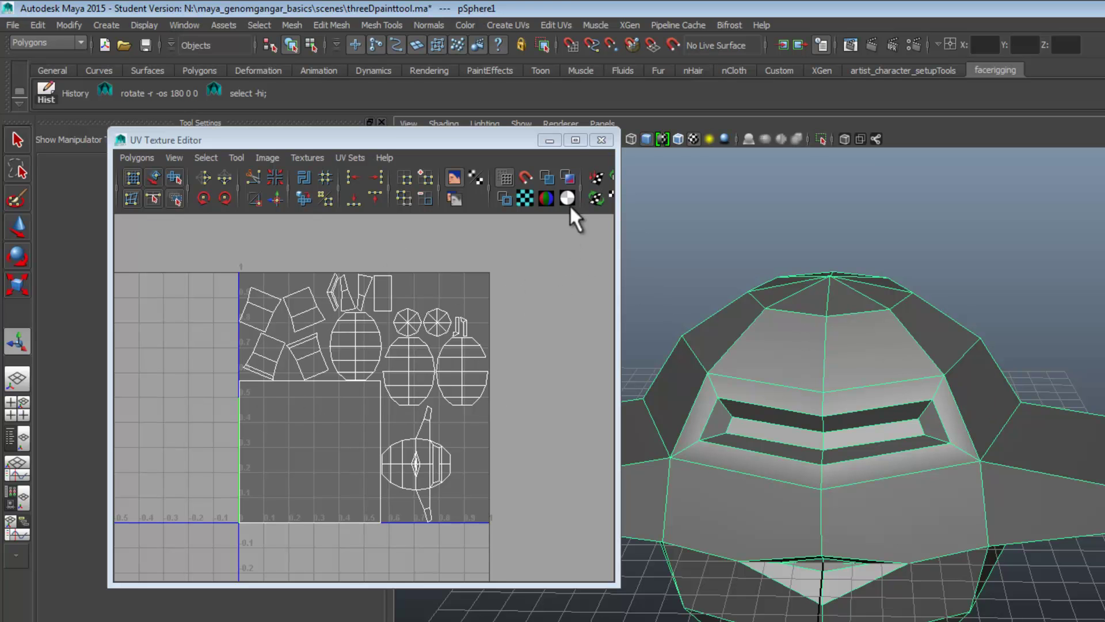
pyautogui.click(602, 139)
pyautogui.moveTo(1000, 426)
pyautogui.keyDown('alt'); pyautogui.mouseDown()
pyautogui.moveTo(1055, 473)
pyautogui.moveTo(1030, 472)
pyautogui.mouseUp(); pyautogui.keyUp('alt')
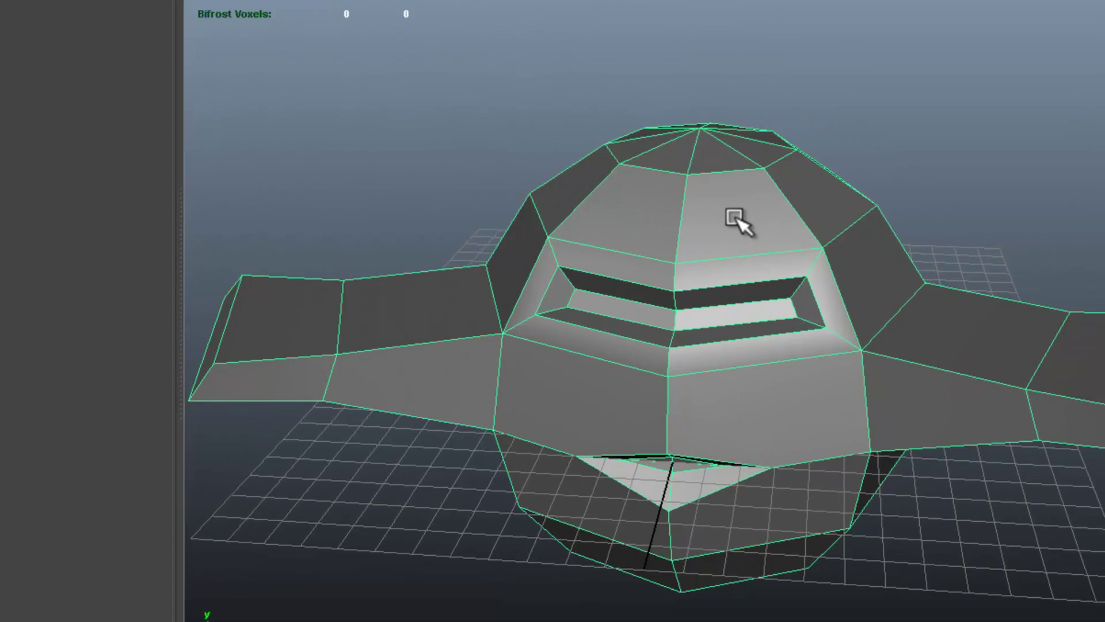
# Assign a new Blinn material, blinn3, to pSphere1 and show its attributes.
pyautogui.rightClick(859, 343)
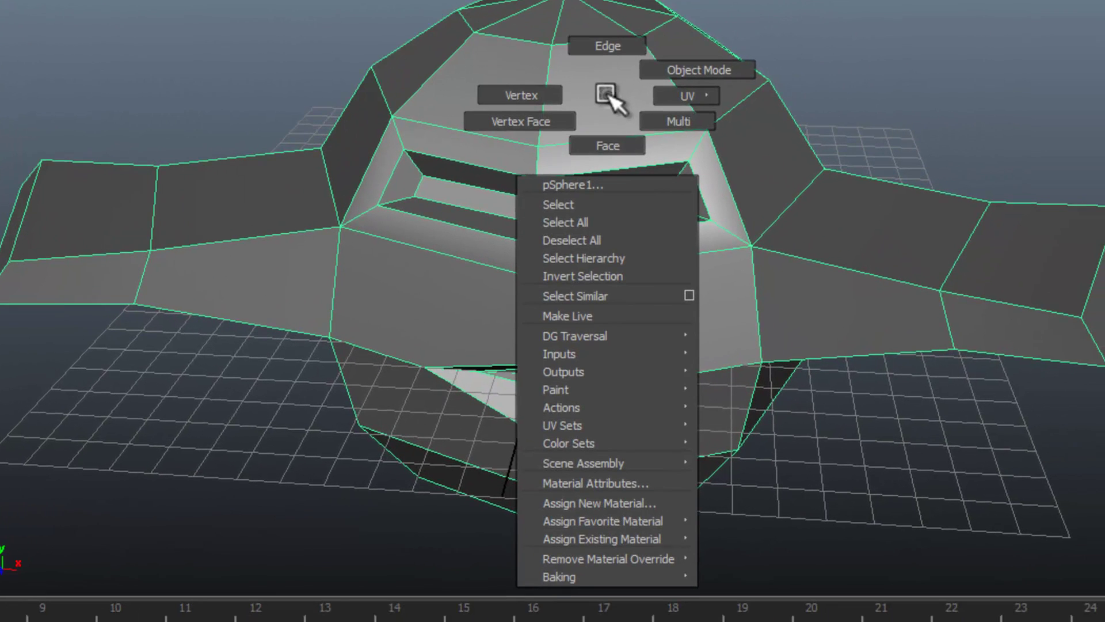
pyautogui.click(604, 504)
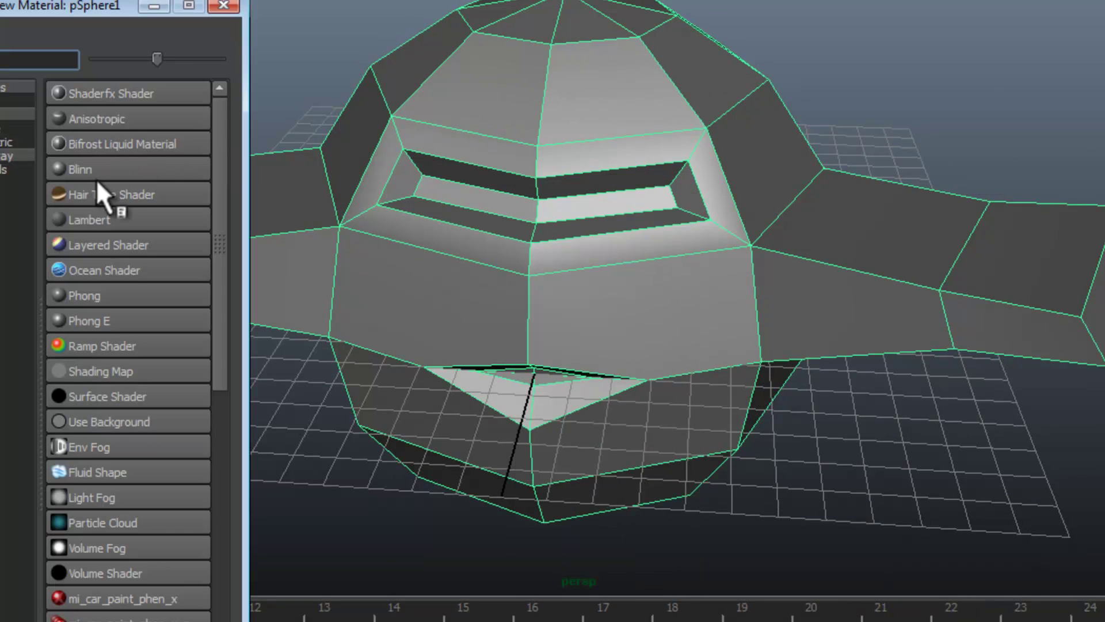
pyautogui.click(89, 167)
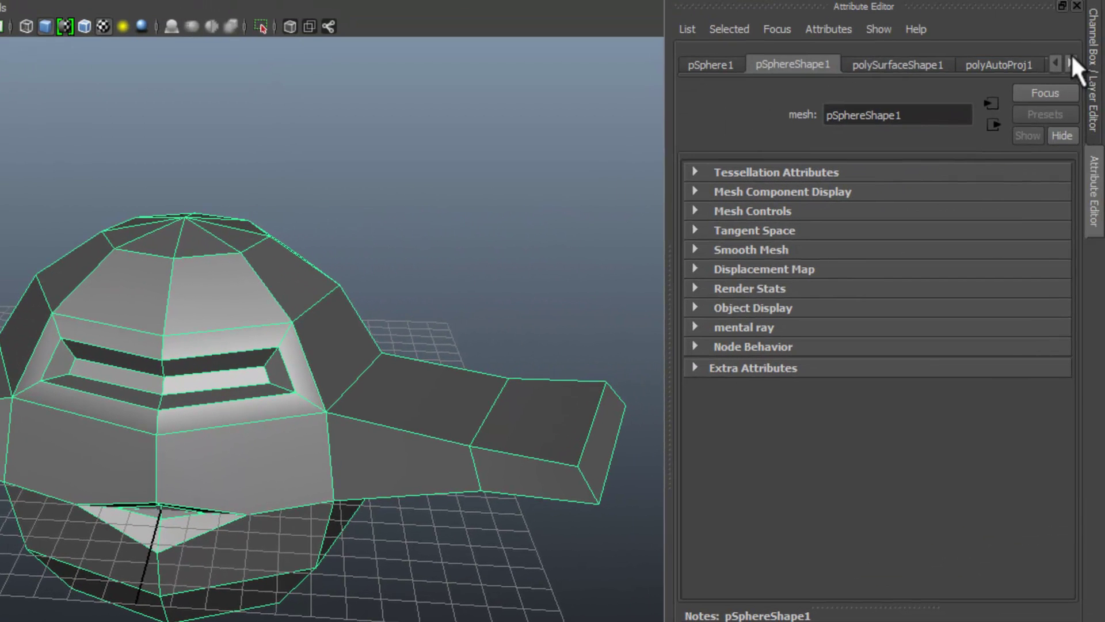
pyautogui.click(1070, 63)
pyautogui.click(1023, 64)
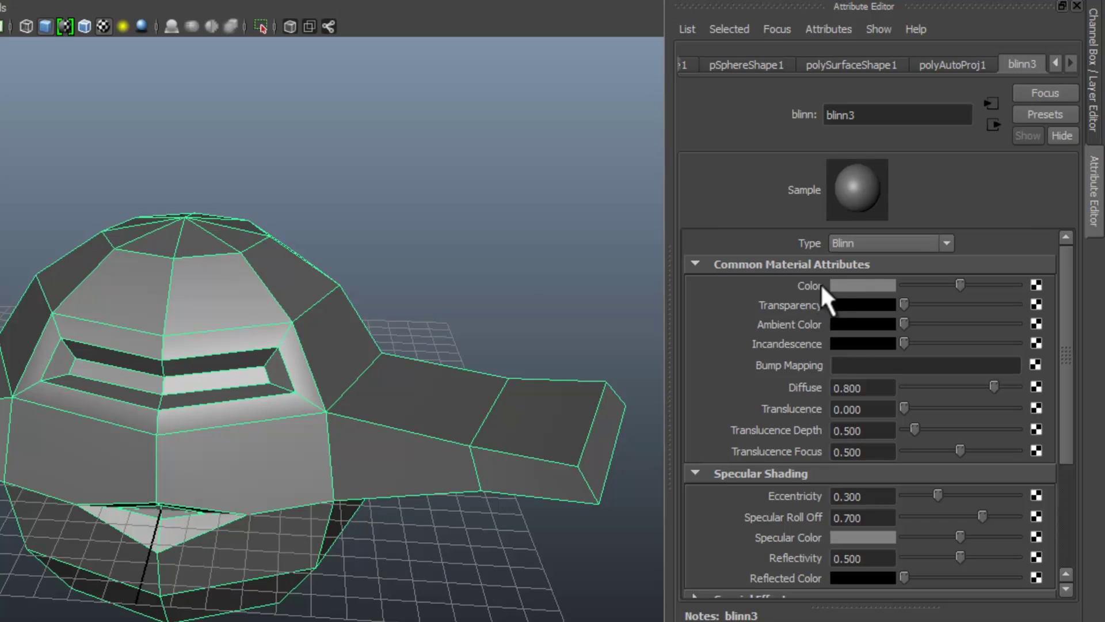
# Connect a File texture node, file2, to blinn3's Color and reselect the UFO.
pyautogui.click(1036, 284)
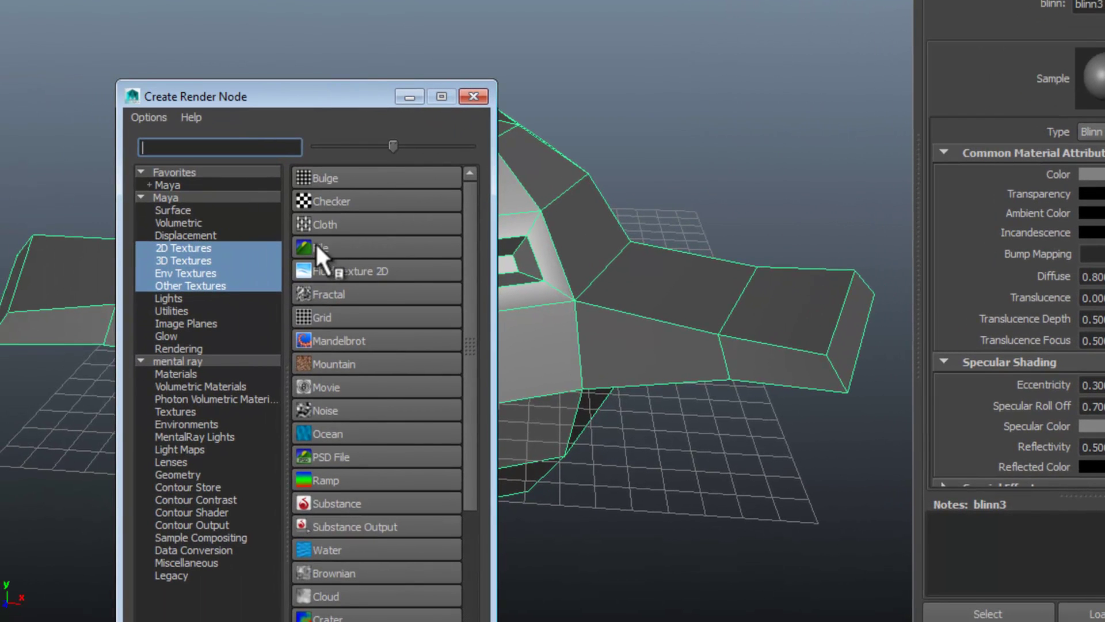
pyautogui.click(314, 242)
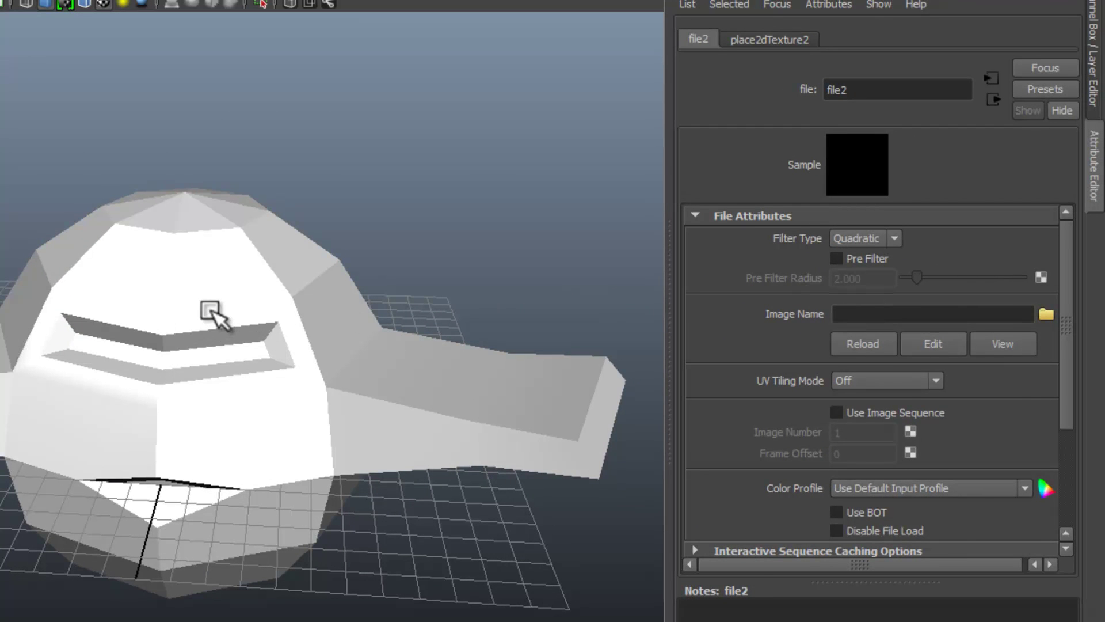
pyautogui.click(211, 311)
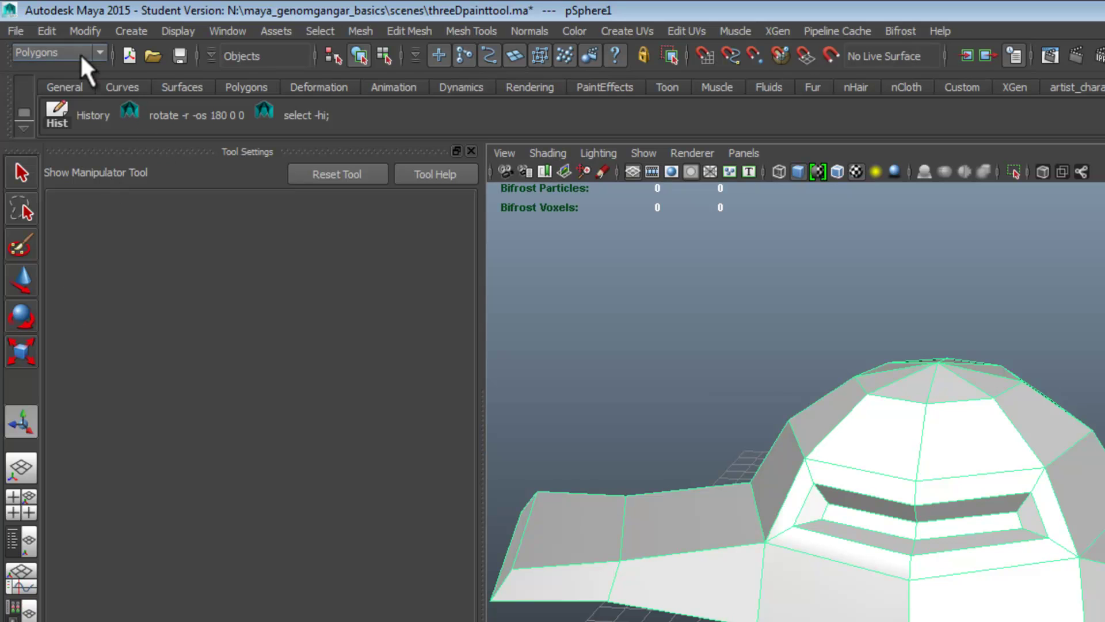
# Activate the Rendering menu set's 3D Paint Tool and raise brush Radius (U) to about 4.07.
pyautogui.click(30, 48)
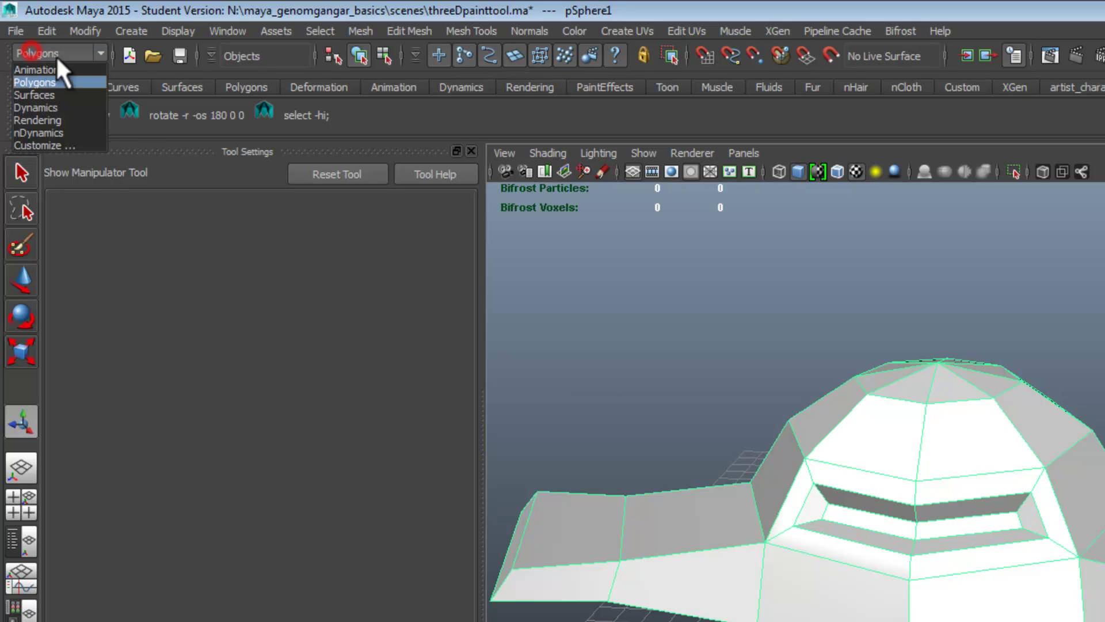
pyautogui.click(44, 119)
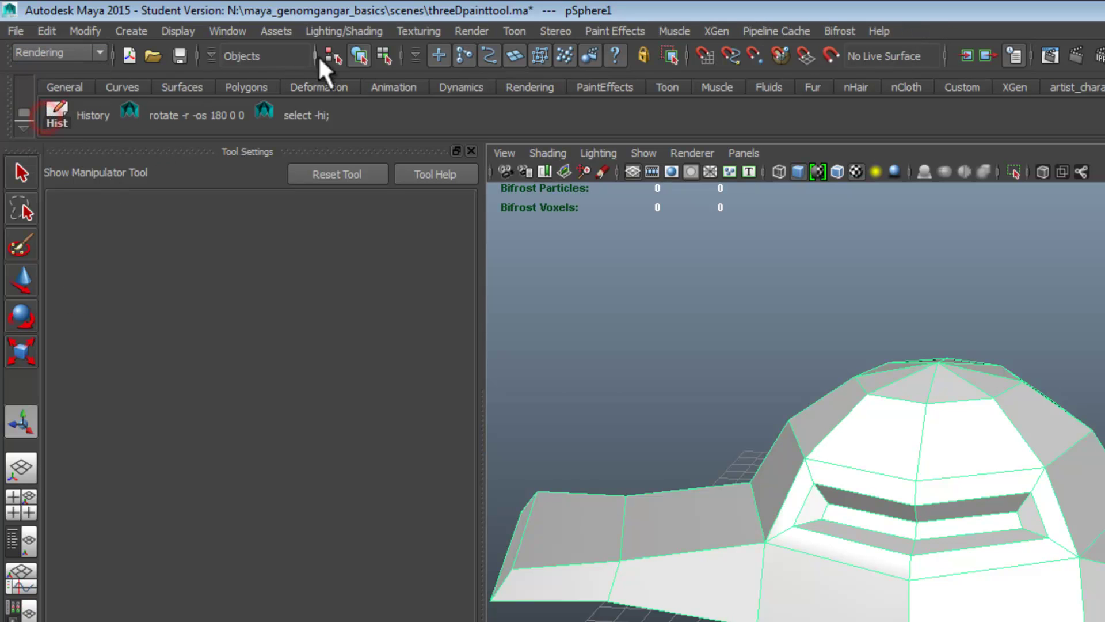
pyautogui.click(433, 35)
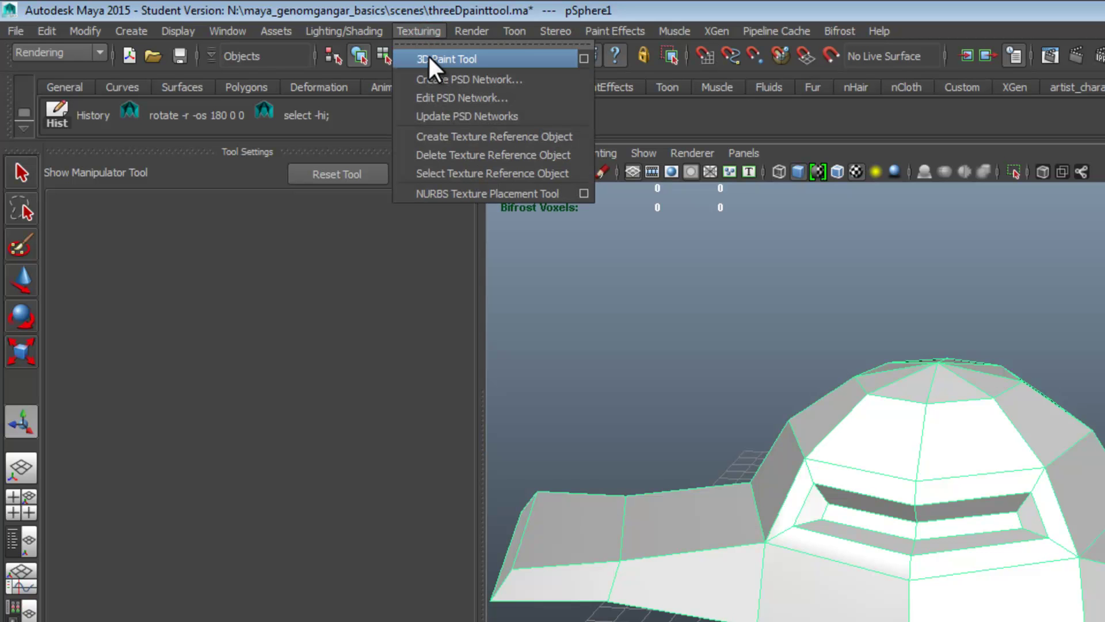
pyautogui.click(583, 57)
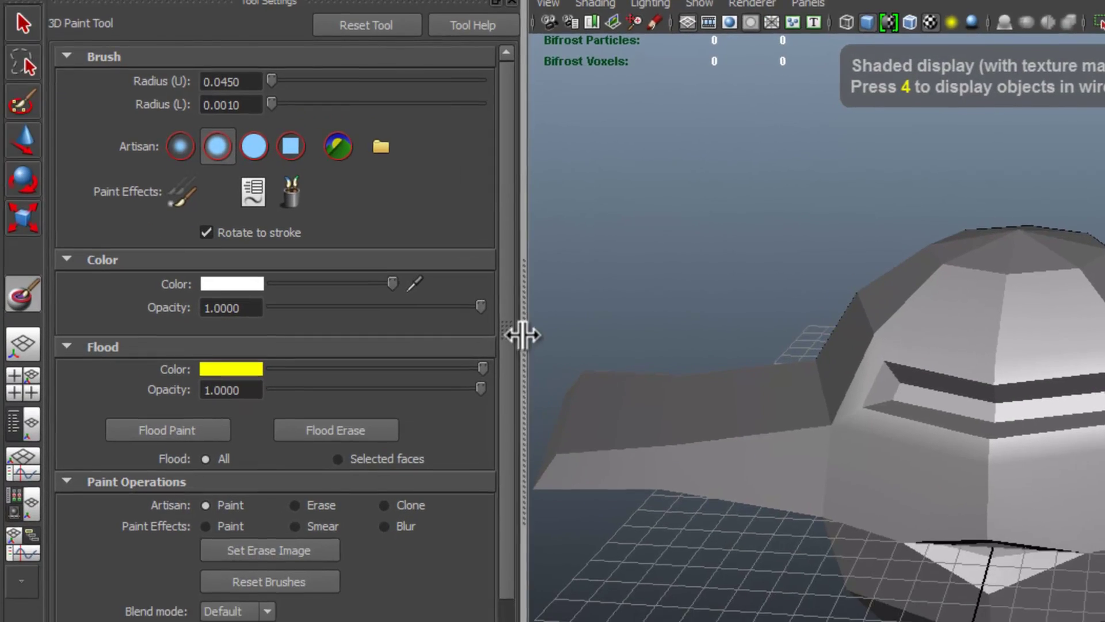
pyautogui.moveTo(523, 335); pyautogui.dragTo(582, 344)
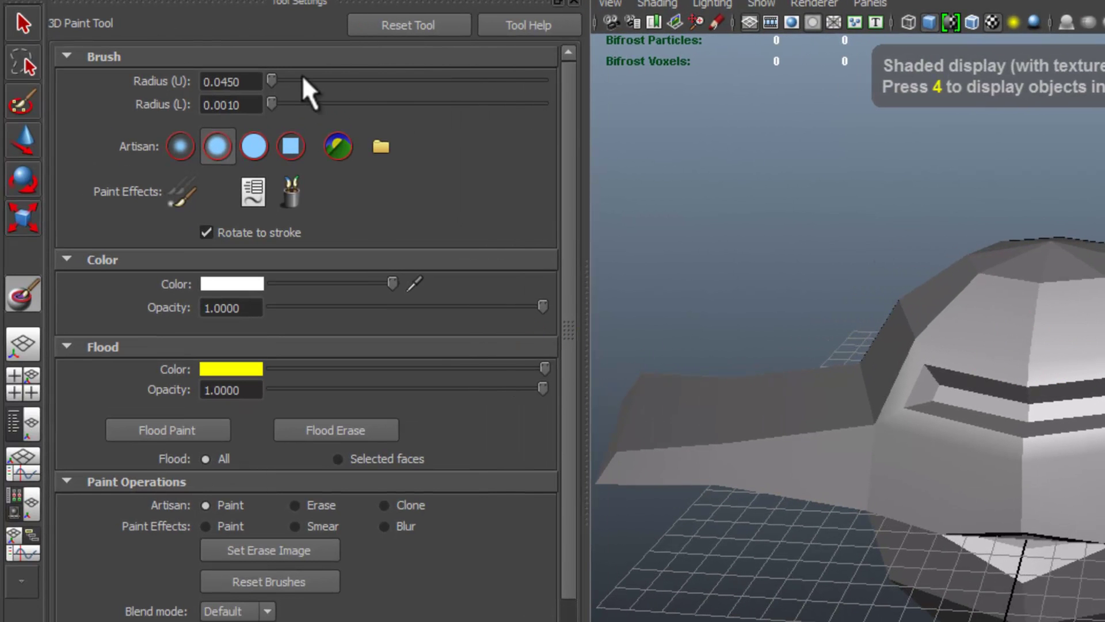
pyautogui.moveTo(273, 81); pyautogui.dragTo(291, 77)
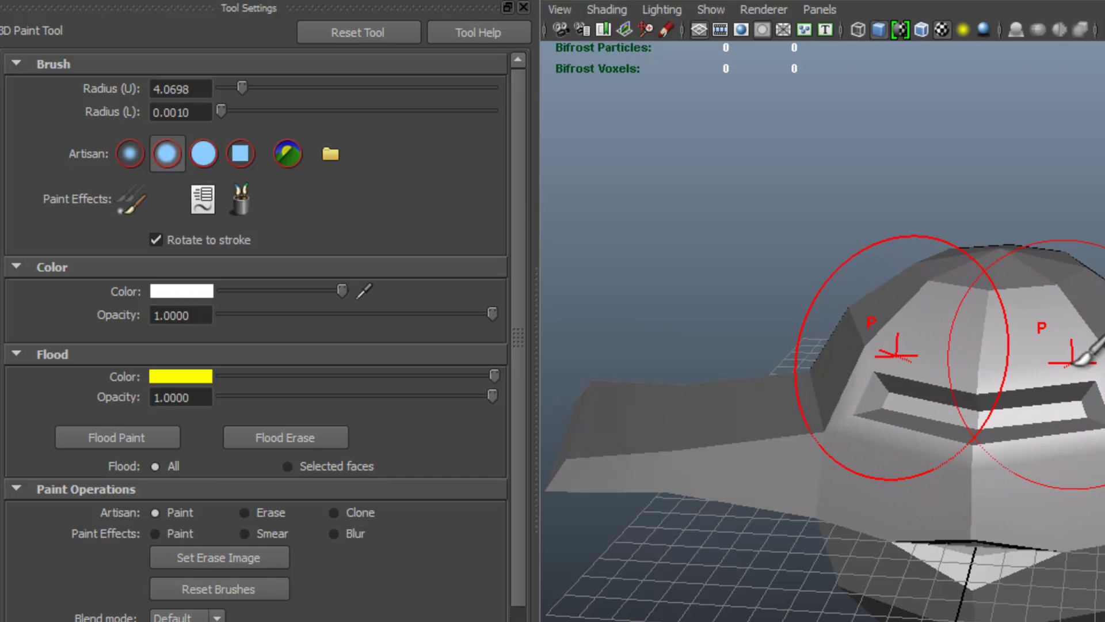
pyautogui.scroll(-3, 527, 288)
pyautogui.scroll(-5, 495, 532)
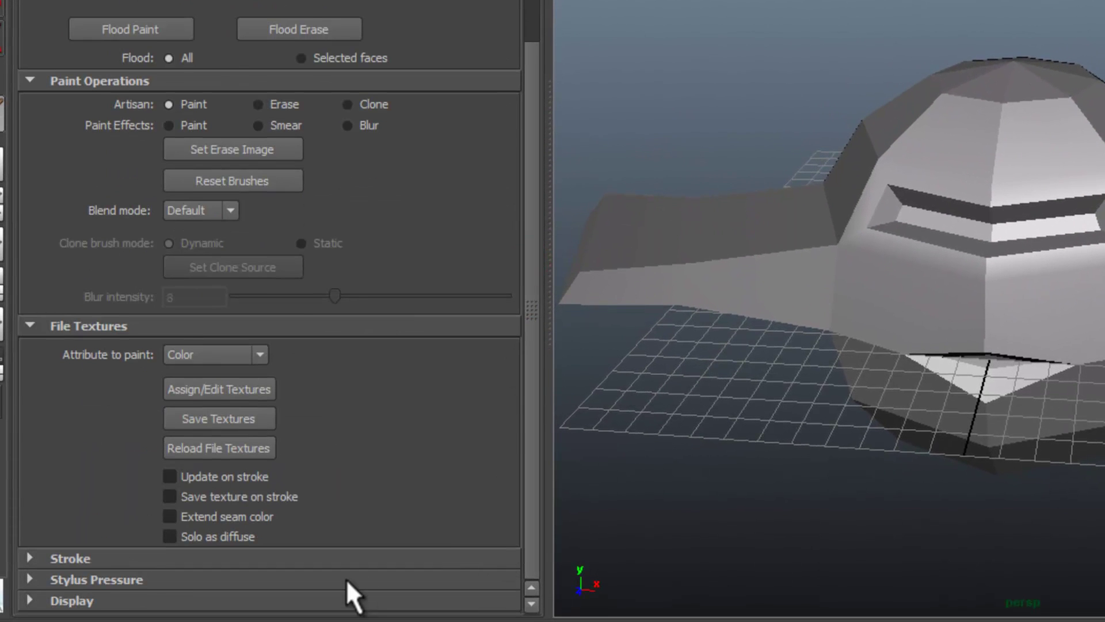
pyautogui.click(65, 558)
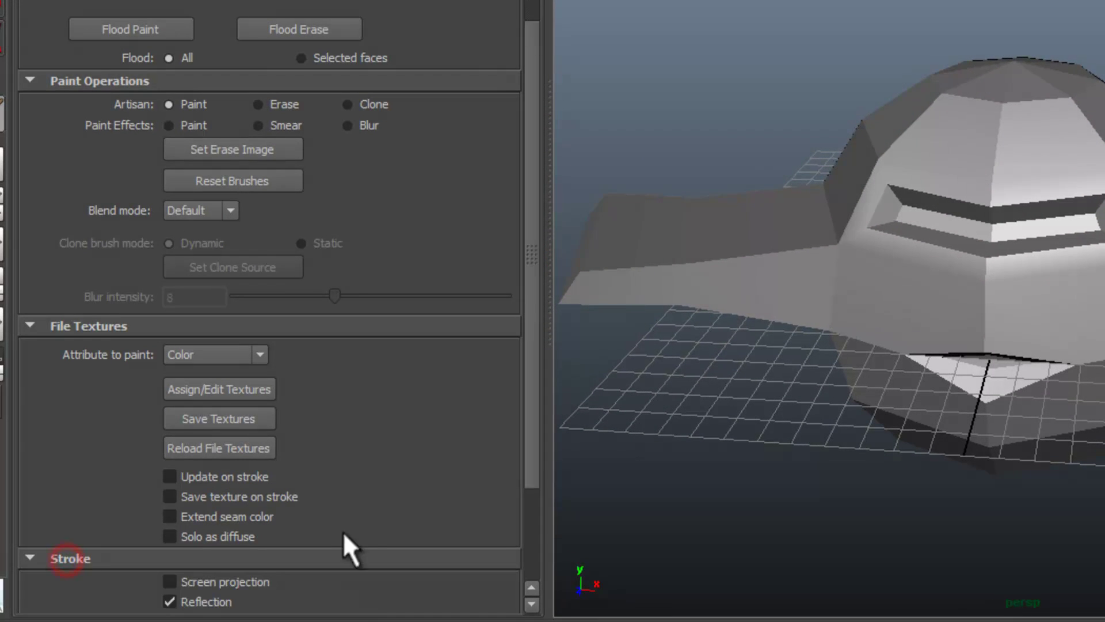
pyautogui.scroll(-3, 323, 513)
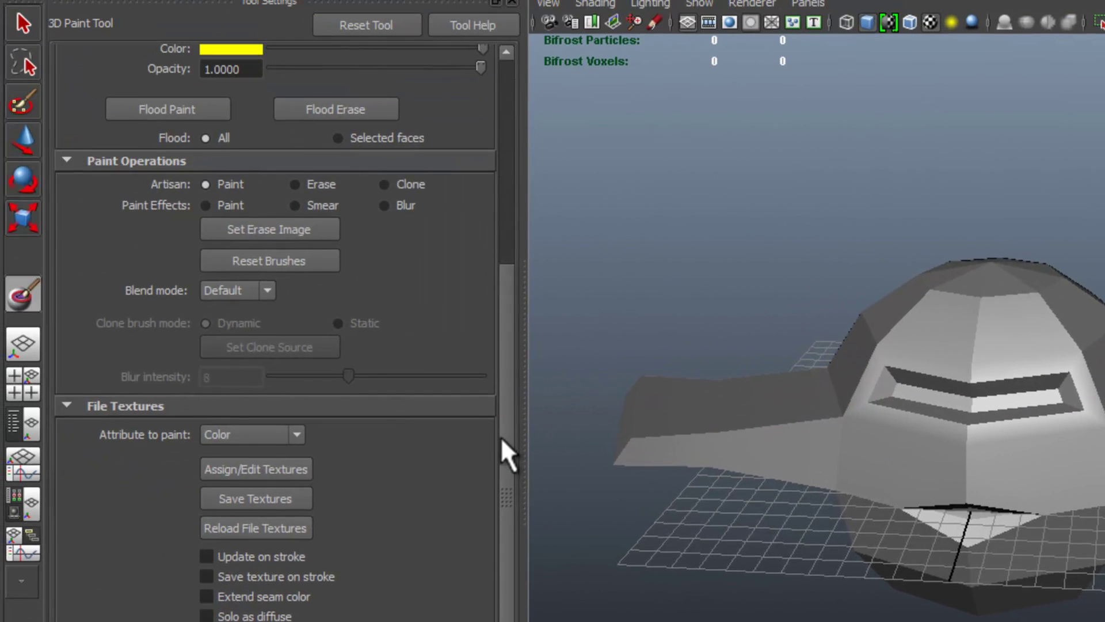
pyautogui.moveTo(504, 440); pyautogui.dragTo(510, 230)
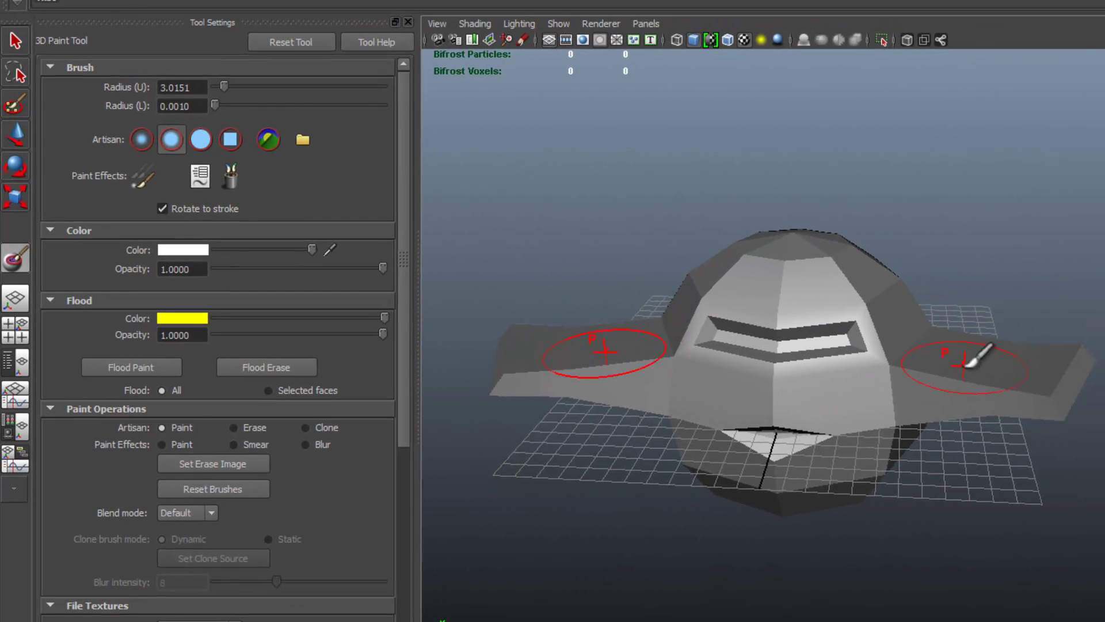
pyautogui.moveTo(973, 360); pyautogui.dragTo(881, 360)
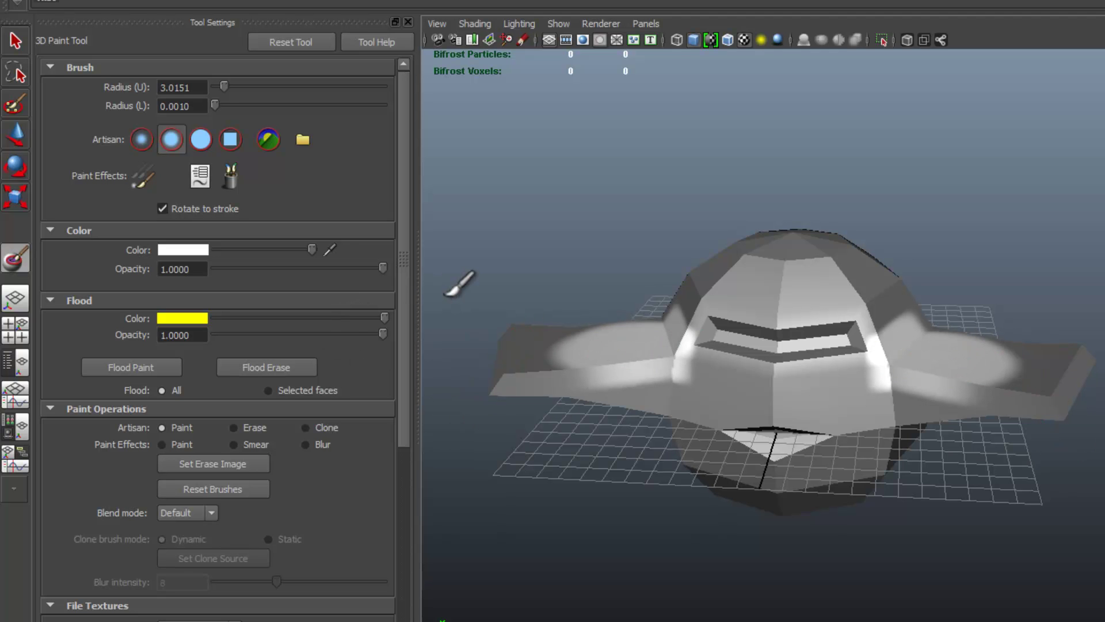
pyautogui.hotkey('ctrl', 'z')
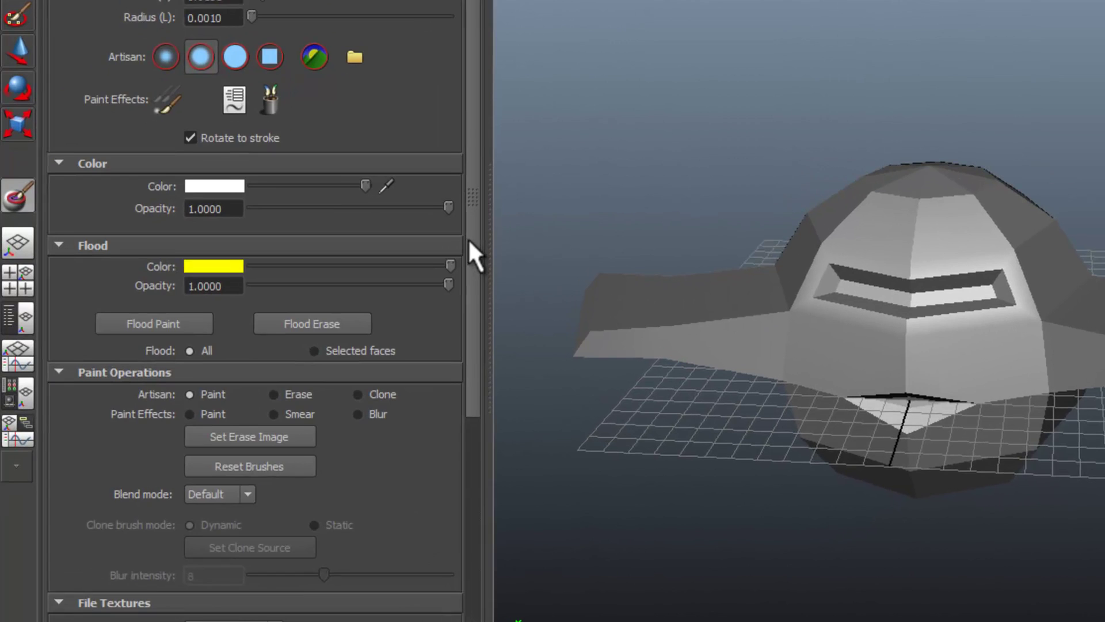
# Set up Assign/Edit File Textures with Size 512 × 512 and JPEG (jpg) image format.
pyautogui.click(401, 324)
pyautogui.moveTo(472, 257); pyautogui.dragTo(462, 440)
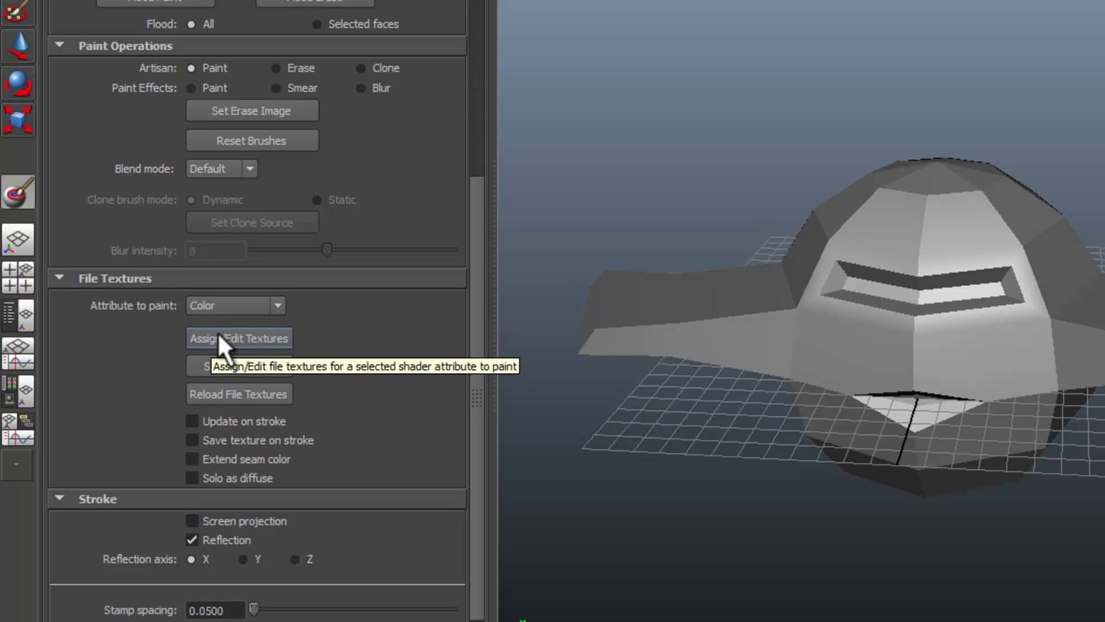
pyautogui.click(249, 336)
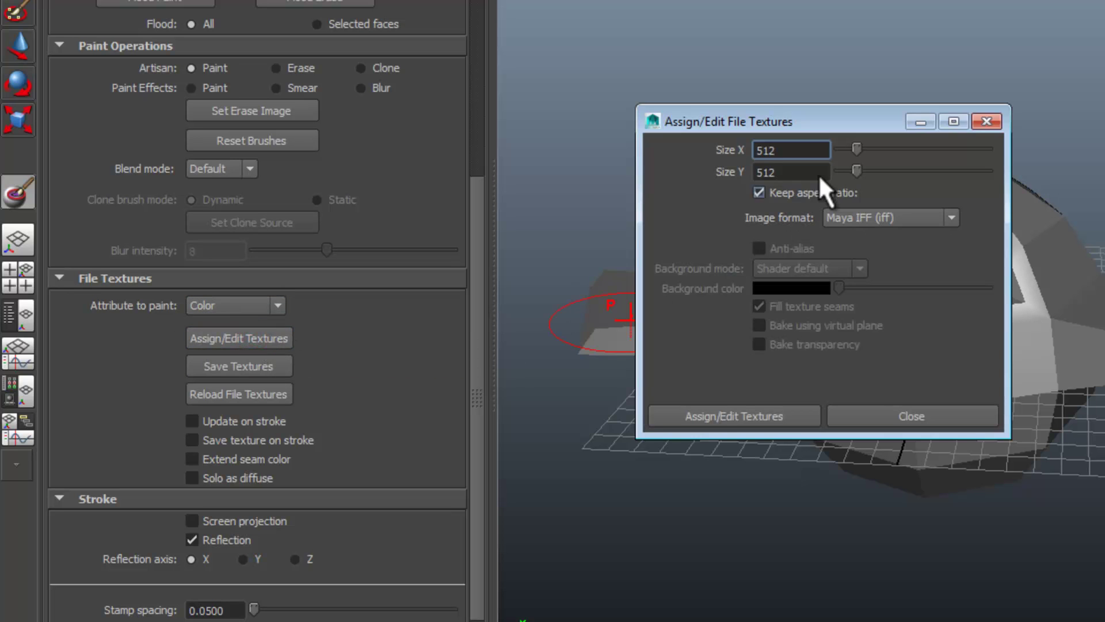
pyautogui.click(783, 172)
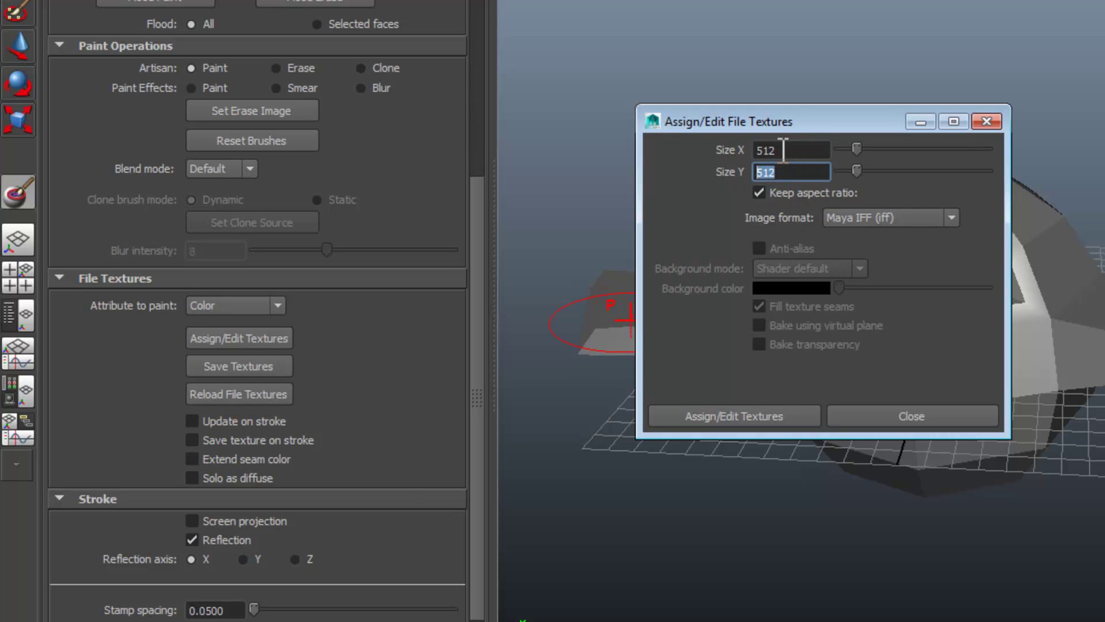
pyautogui.click(783, 151)
pyautogui.click(785, 173)
pyautogui.click(864, 217)
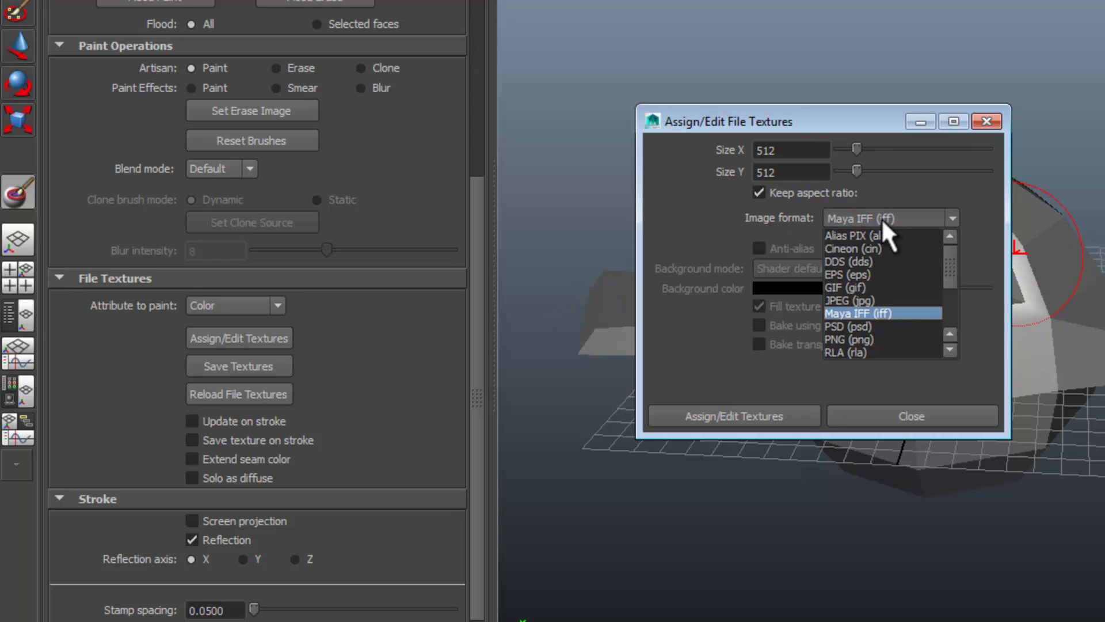
pyautogui.moveTo(949, 273); pyautogui.dragTo(945, 321)
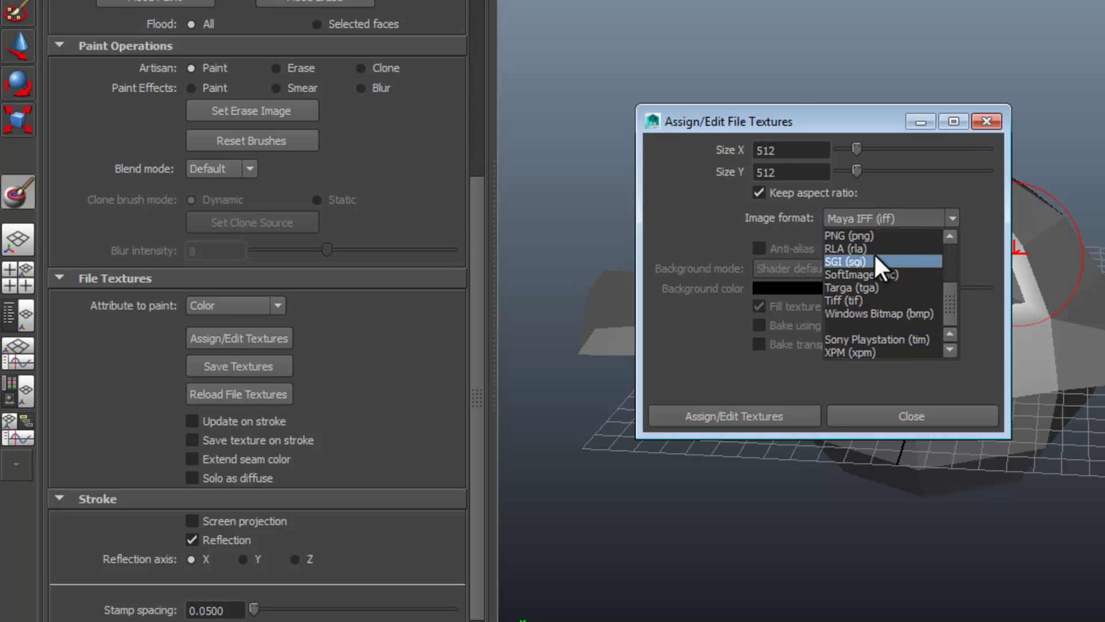
pyautogui.scroll(2, 872, 248)
pyautogui.click(872, 237)
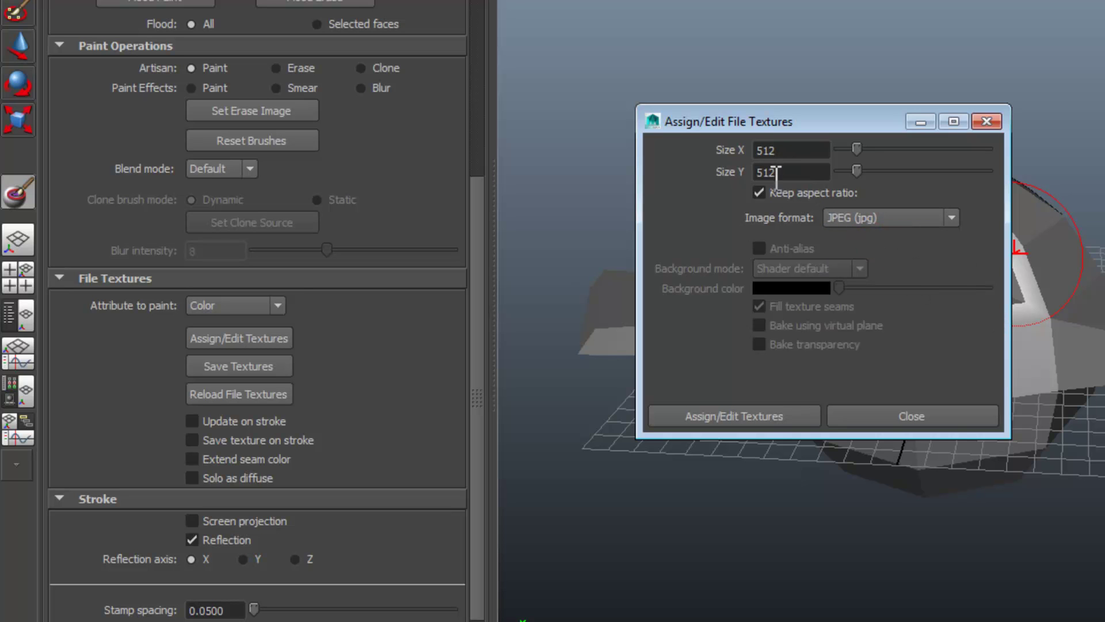
# Assign the 512 × 512 JPEG paint texture and flood-paint the whole UFO yellow.
pyautogui.click(761, 410)
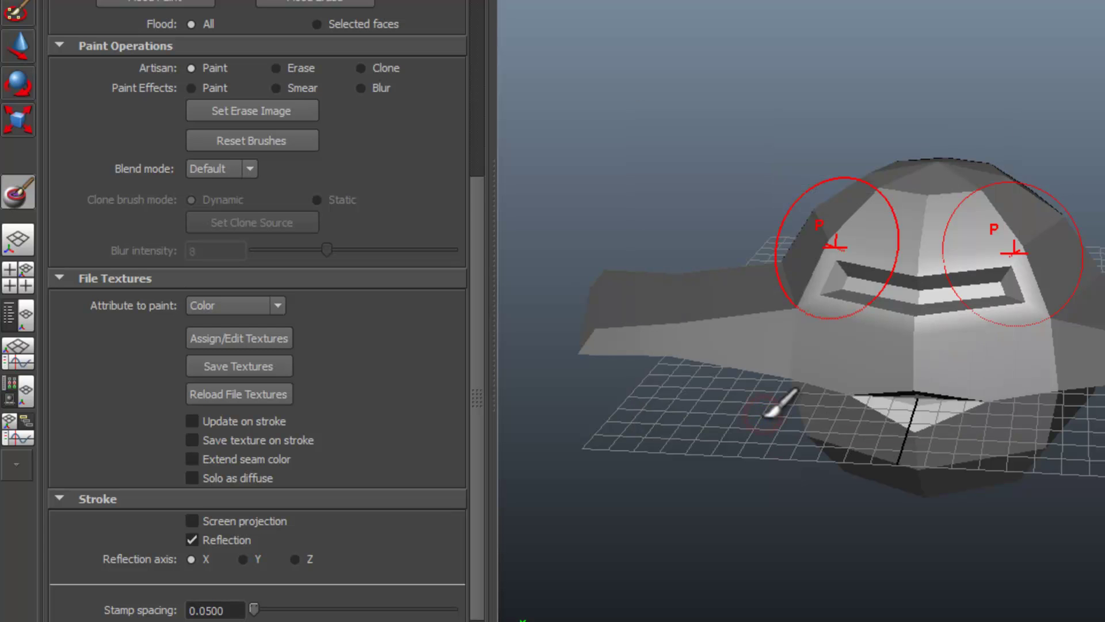
pyautogui.scroll(5, 479, 29)
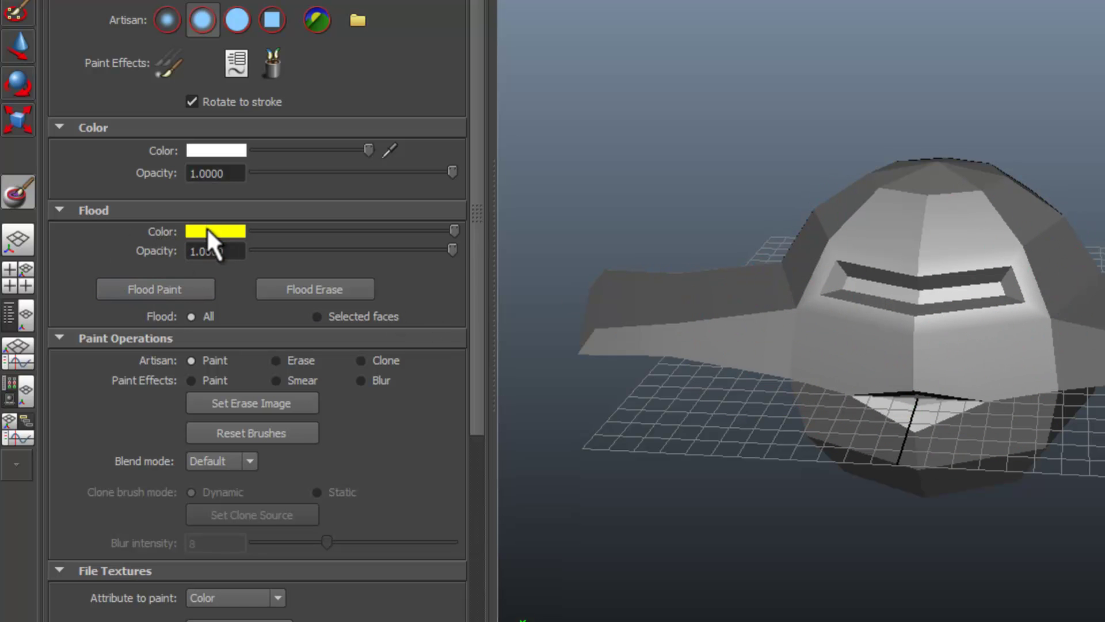
pyautogui.click(149, 286)
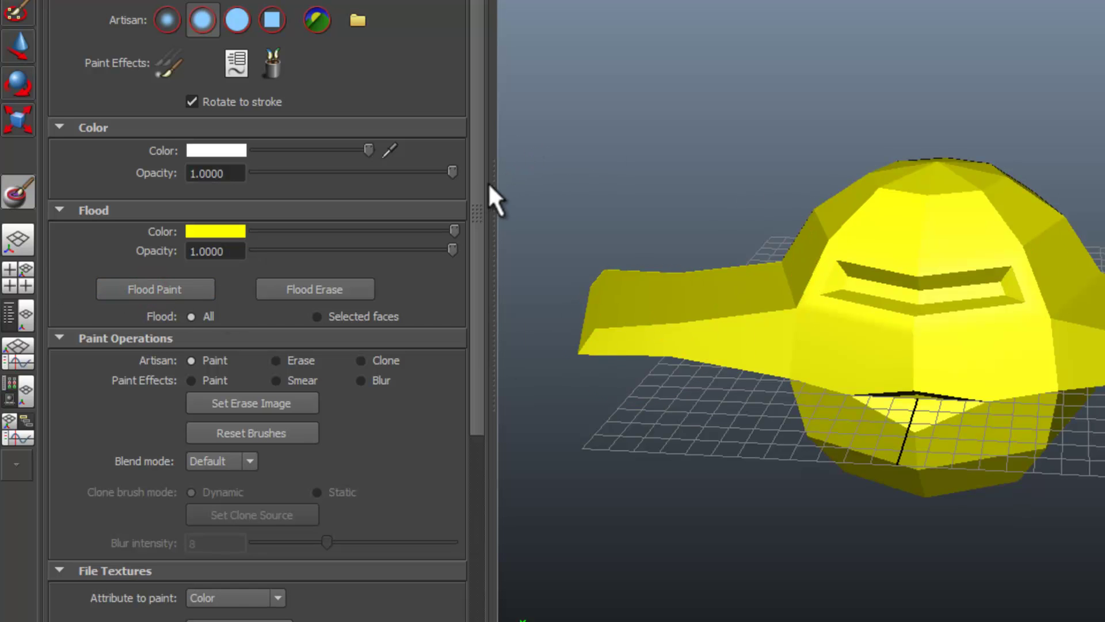
pyautogui.scroll(1, 477, 192)
# Pick red from Color History and paint both wings and their joins with the body.
pyautogui.click(216, 183)
pyautogui.click(238, 181)
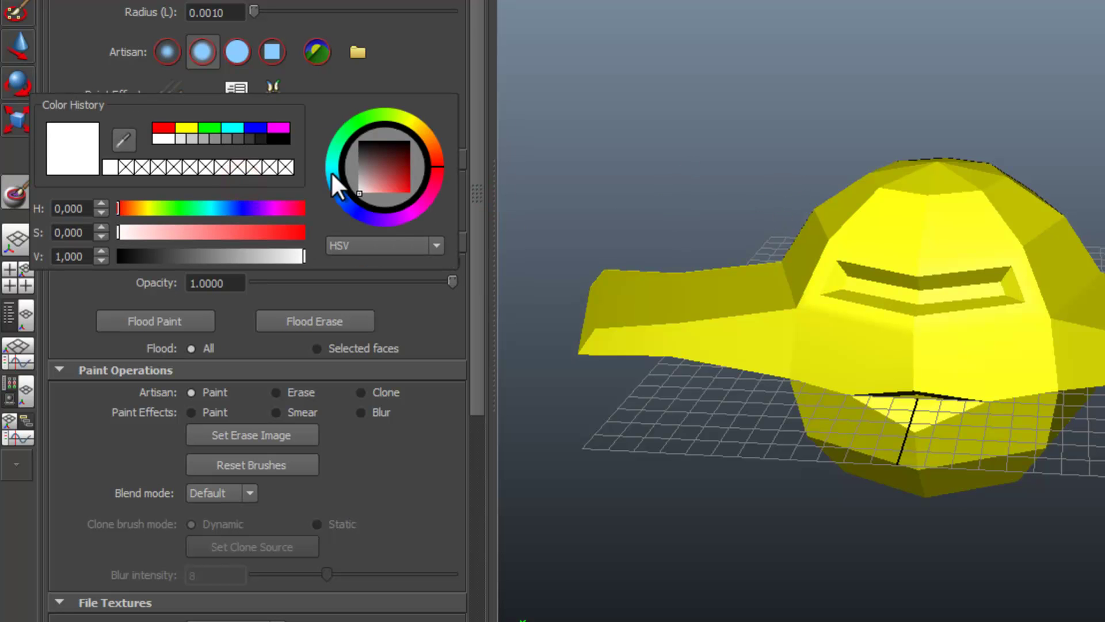
pyautogui.click(166, 128)
pyautogui.moveTo(627, 323)
pyautogui.mouseDown()
pyautogui.moveTo(741, 308)
pyautogui.moveTo(599, 322)
pyautogui.moveTo(839, 302)
pyautogui.moveTo(711, 320)
pyautogui.moveTo(691, 383)
pyautogui.mouseUp()
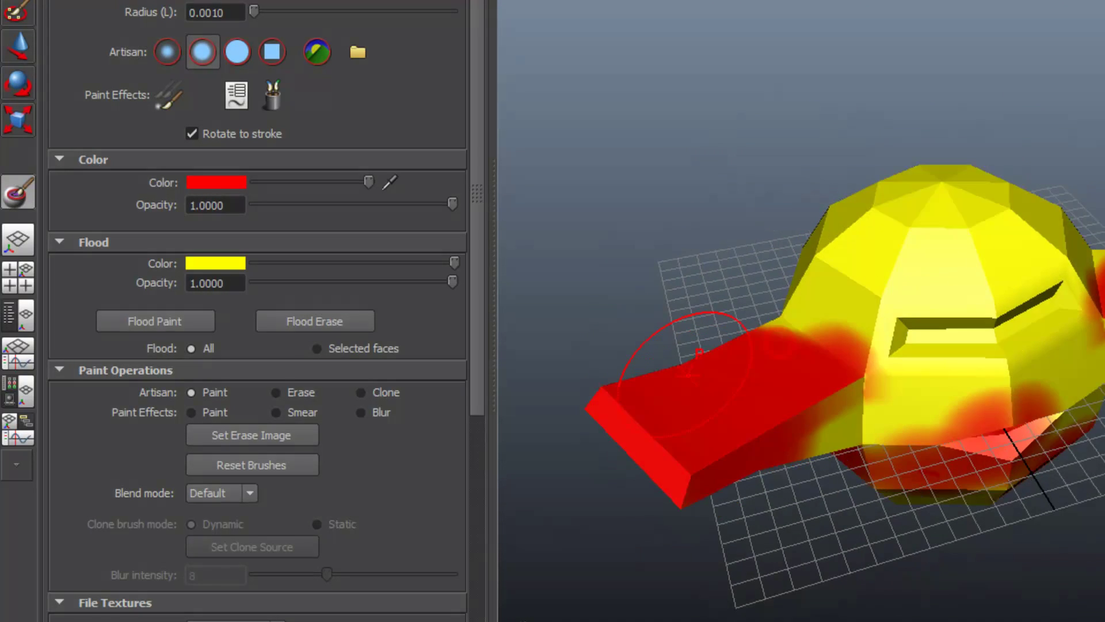
pyautogui.moveTo(740, 320); pyautogui.dragTo(818, 302)
pyautogui.moveTo(720, 461)
pyautogui.keyDown('alt'); pyautogui.mouseDown()
pyautogui.moveTo(1013, 259)
pyautogui.moveTo(987, 273)
pyautogui.mouseUp(); pyautogui.keyUp('alt')
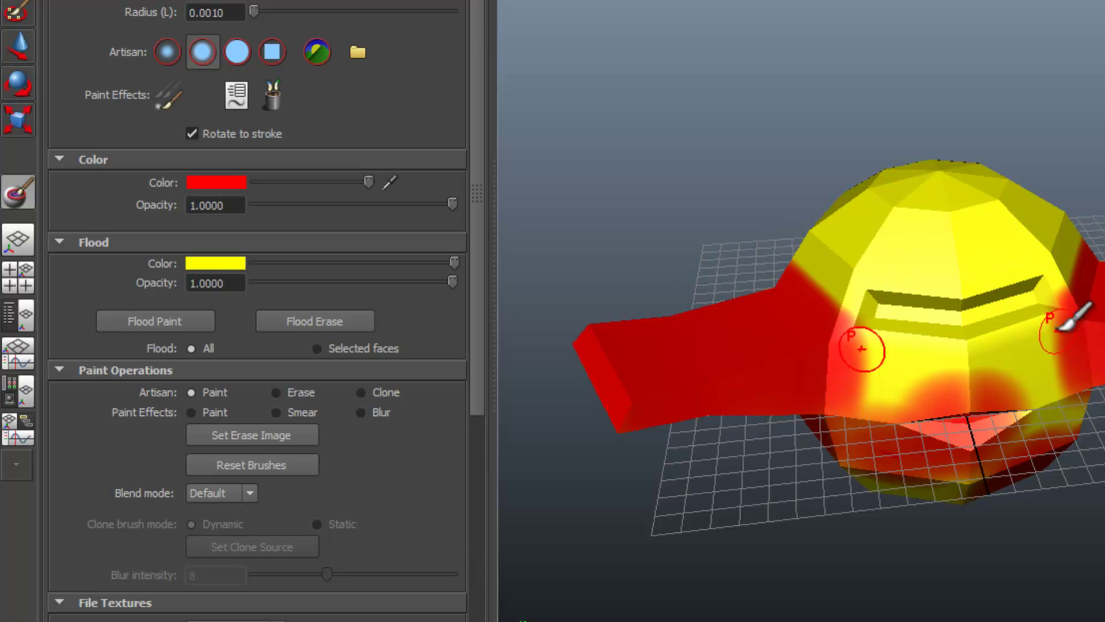
pyautogui.scroll(2, 1066, 318)
pyautogui.scroll(3, 1042, 346)
pyautogui.scroll(3, 1031, 339)
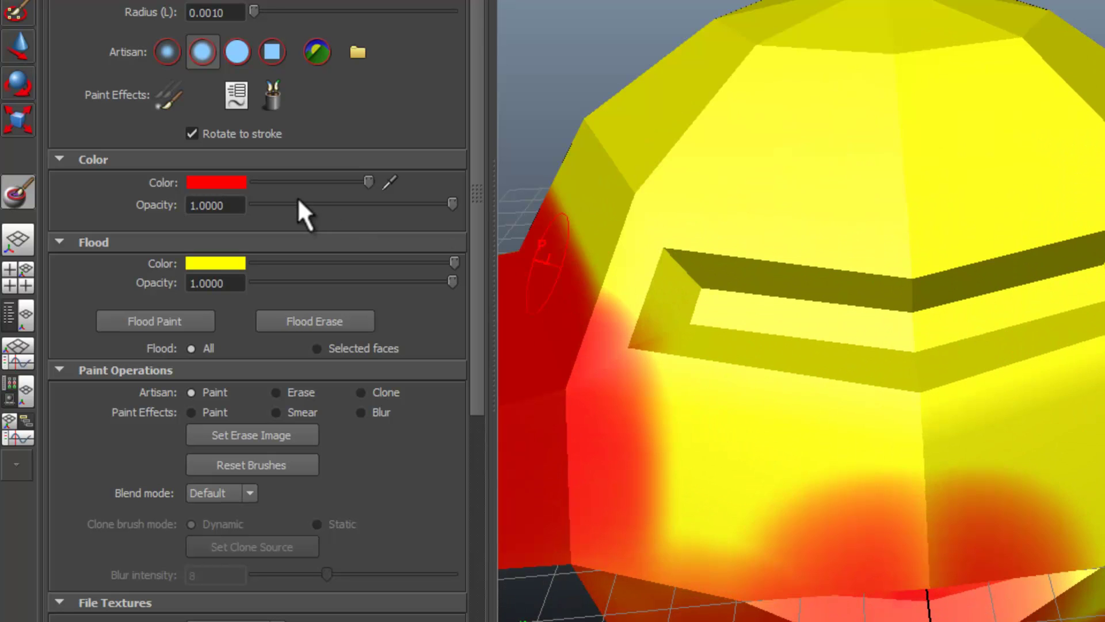
# Switch the brush to blue and paint along the V-shaped window groove, checking from above.
pyautogui.click(244, 181)
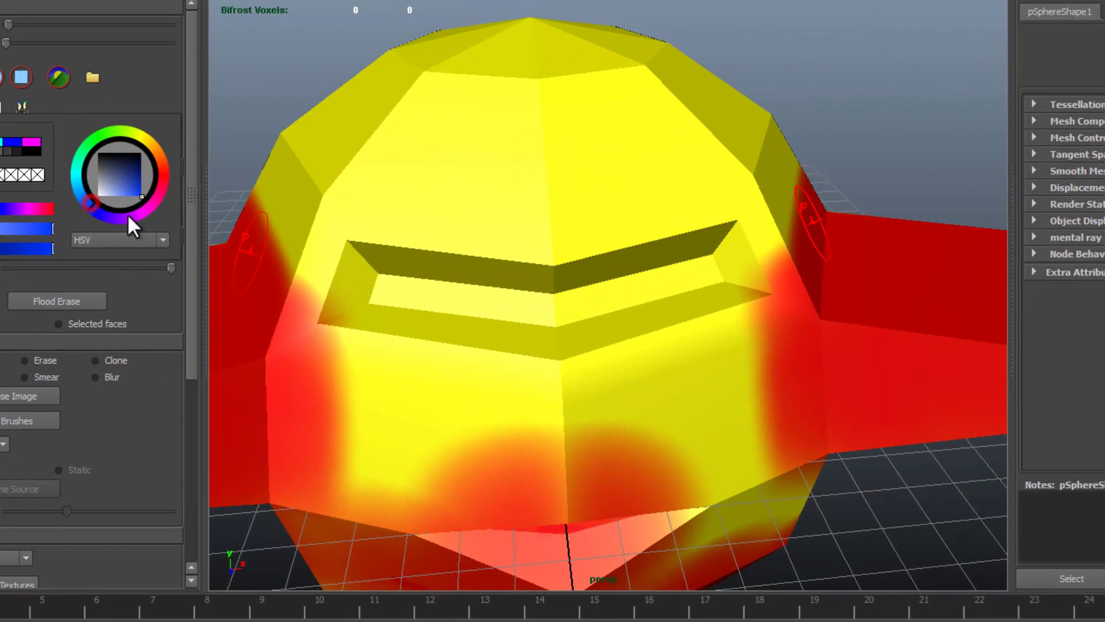
pyautogui.moveTo(654, 266)
pyautogui.mouseDown()
pyautogui.moveTo(584, 285)
pyautogui.moveTo(712, 273)
pyautogui.moveTo(579, 284)
pyautogui.moveTo(523, 304)
pyautogui.mouseUp()
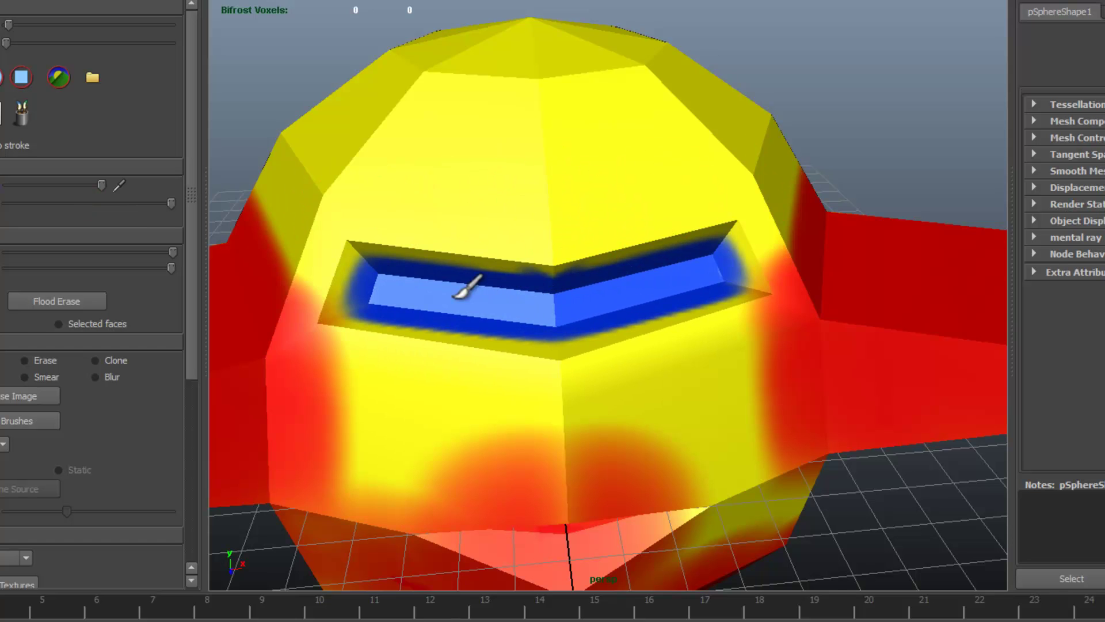
pyautogui.moveTo(406, 288); pyautogui.dragTo(605, 277)
pyautogui.scroll(-5, 667, 320)
pyautogui.scroll(2, 674, 331)
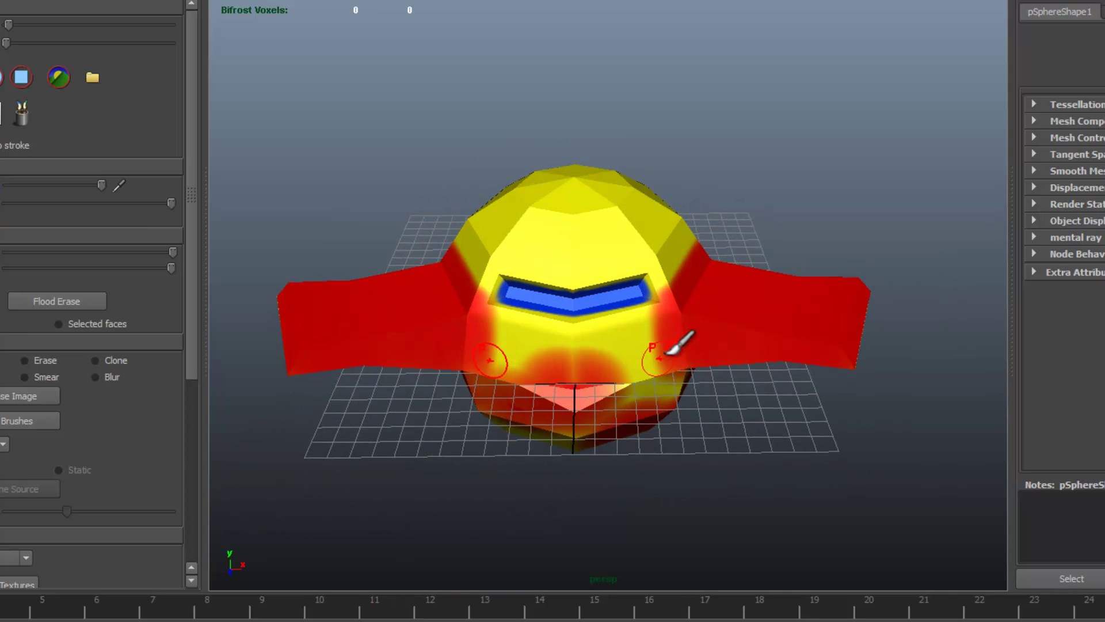
pyautogui.scroll(3, 685, 345)
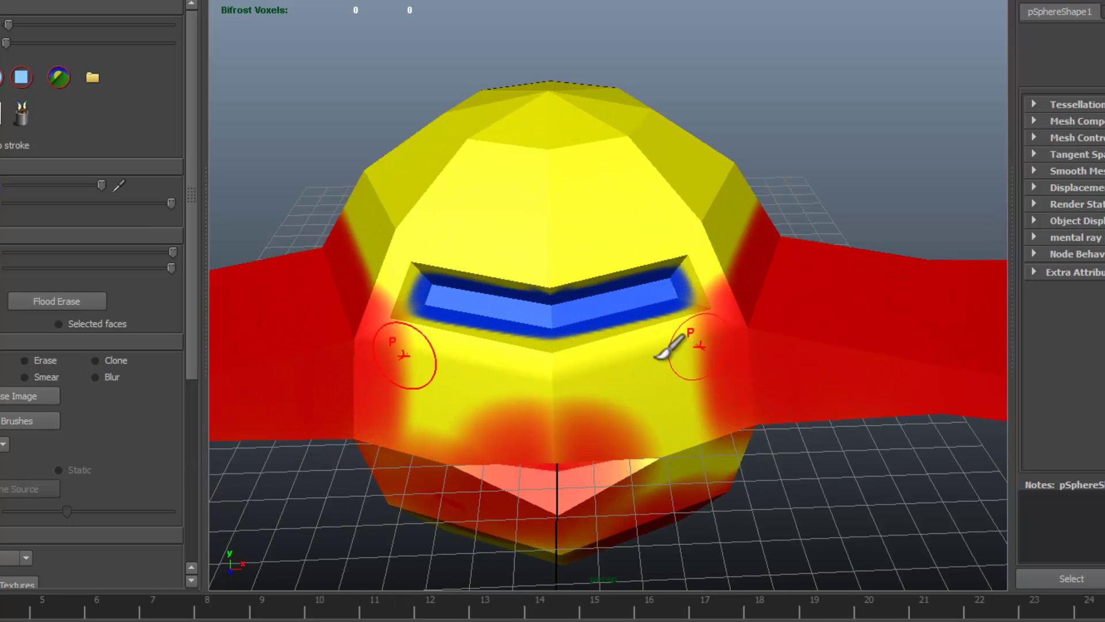
pyautogui.keyDown('alt'); pyautogui.moveTo(507, 353); pyautogui.dragTo(494, 292); pyautogui.keyUp('alt')
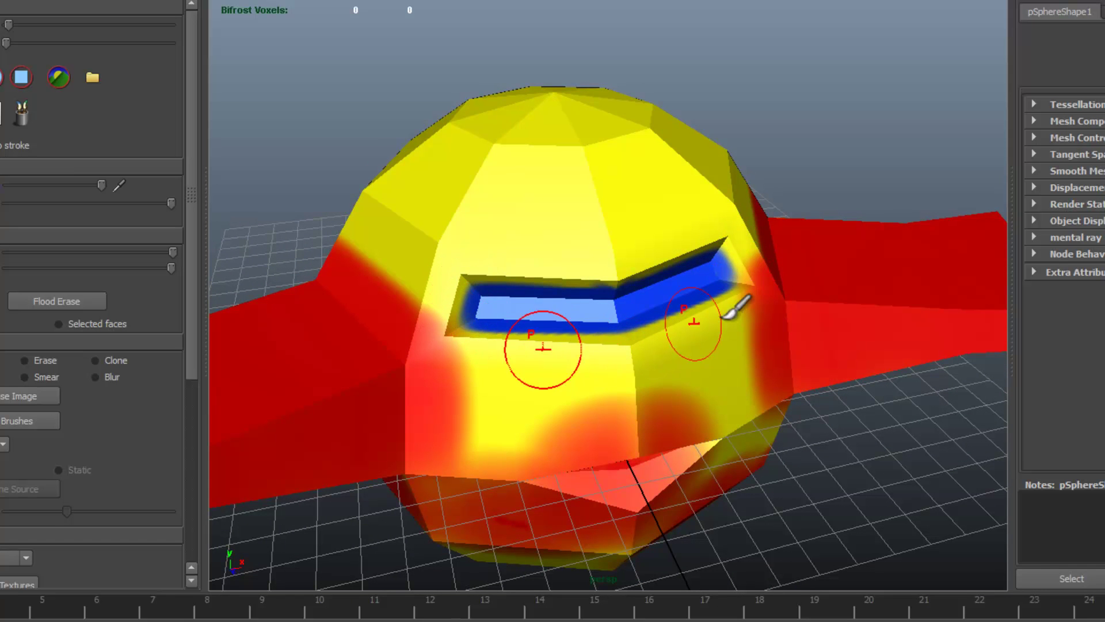
pyautogui.keyDown('alt'); pyautogui.moveTo(806, 311); pyautogui.dragTo(661, 353); pyautogui.keyUp('alt')
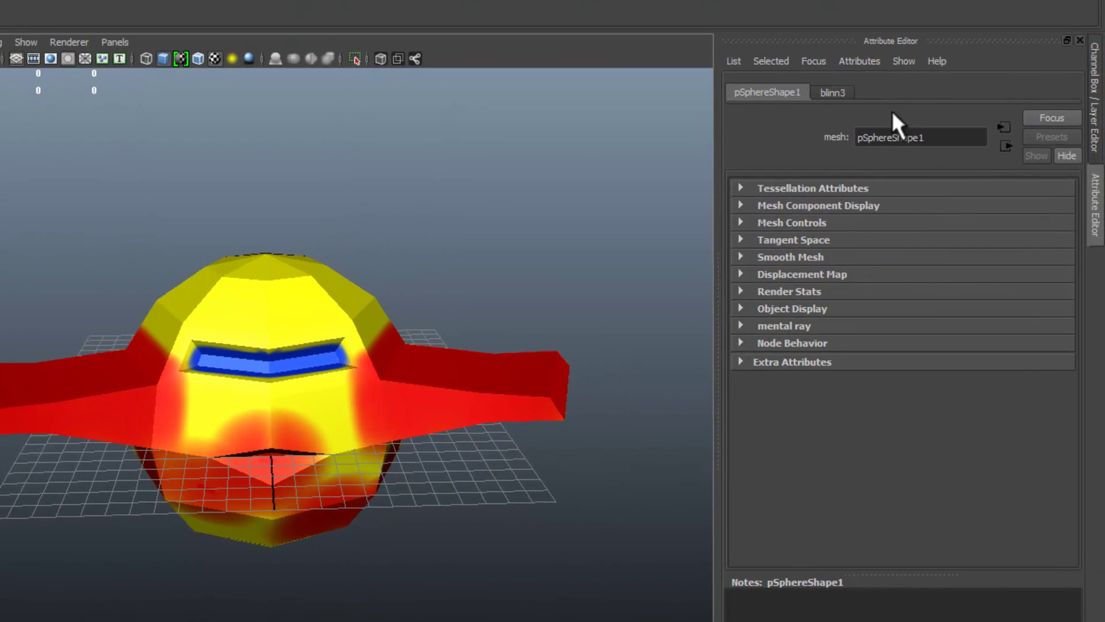
# Check the blinn3 material's file2 colour texture, then save the scene past the student-version notice.
pyautogui.click(833, 91)
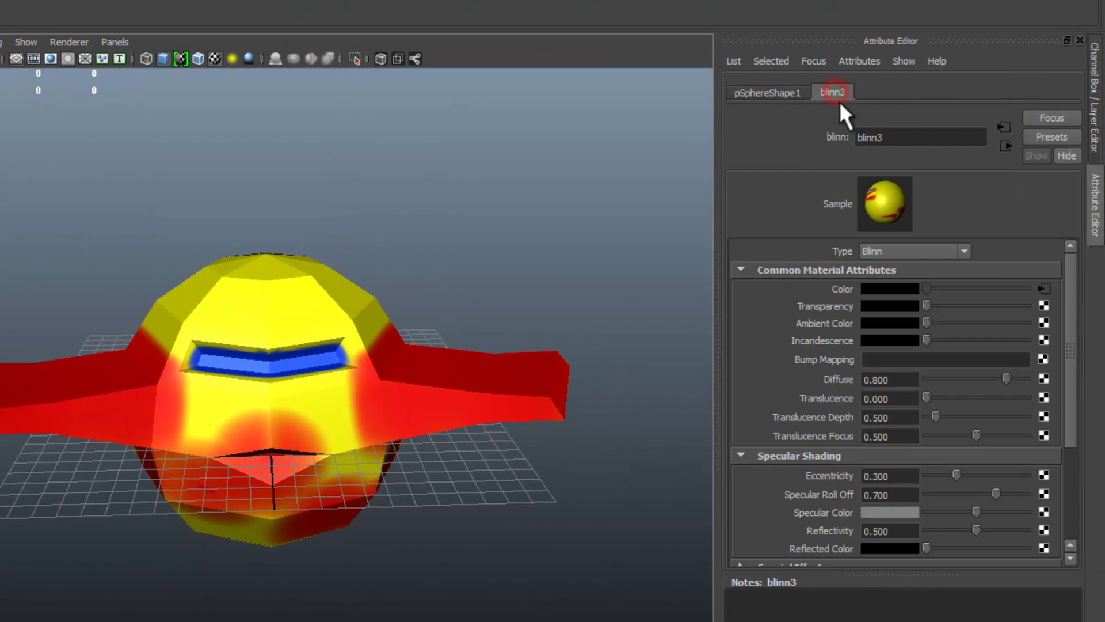
pyautogui.click(1045, 288)
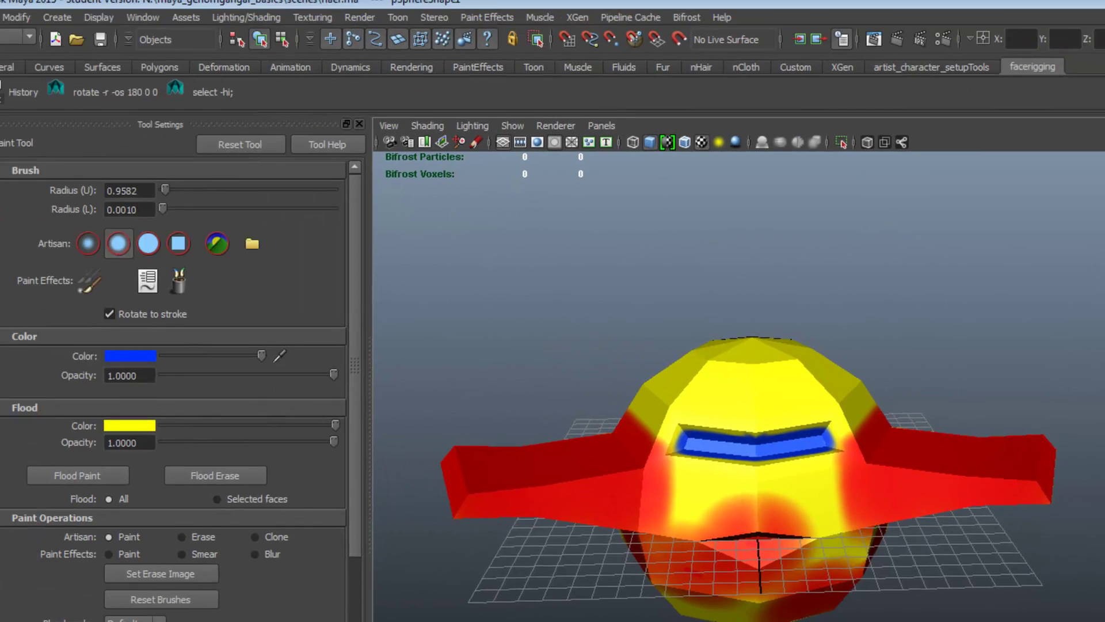
pyautogui.click(13, 27)
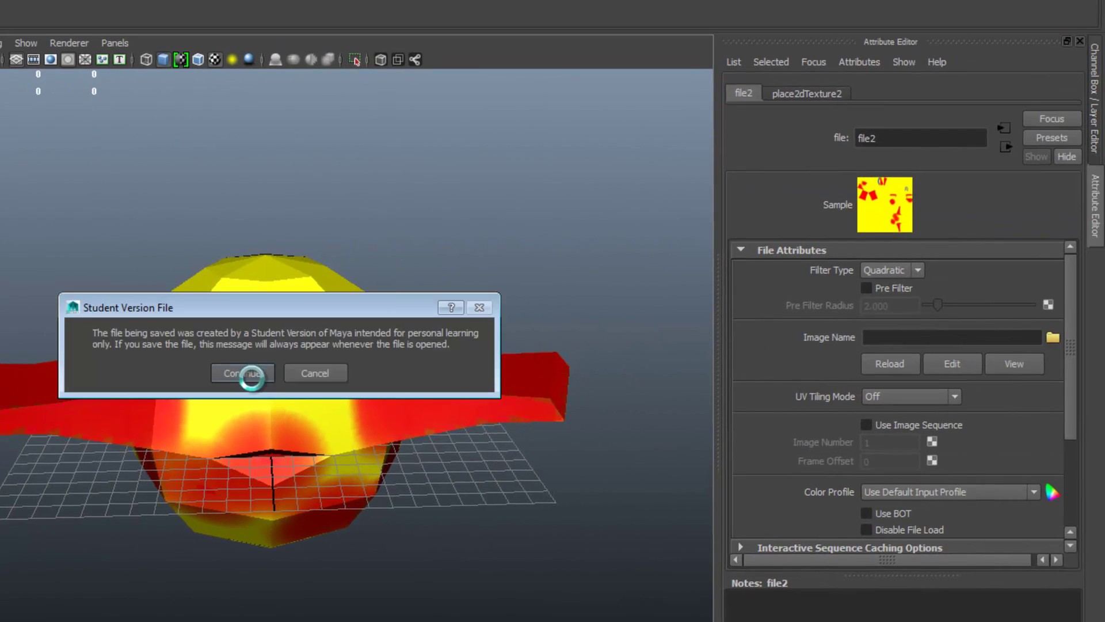
pyautogui.click(244, 374)
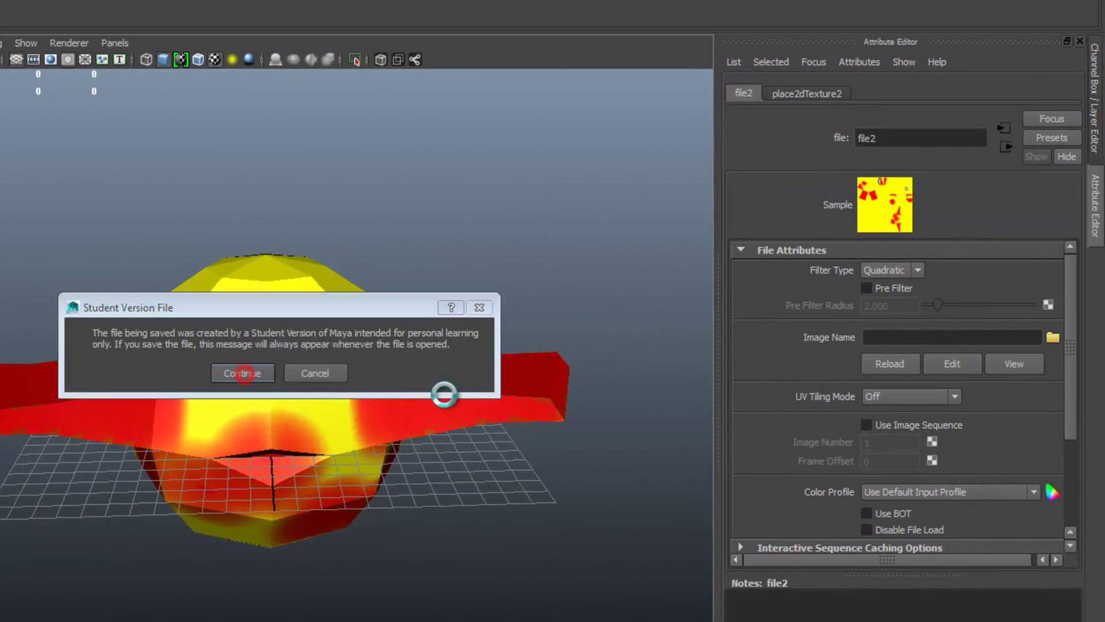